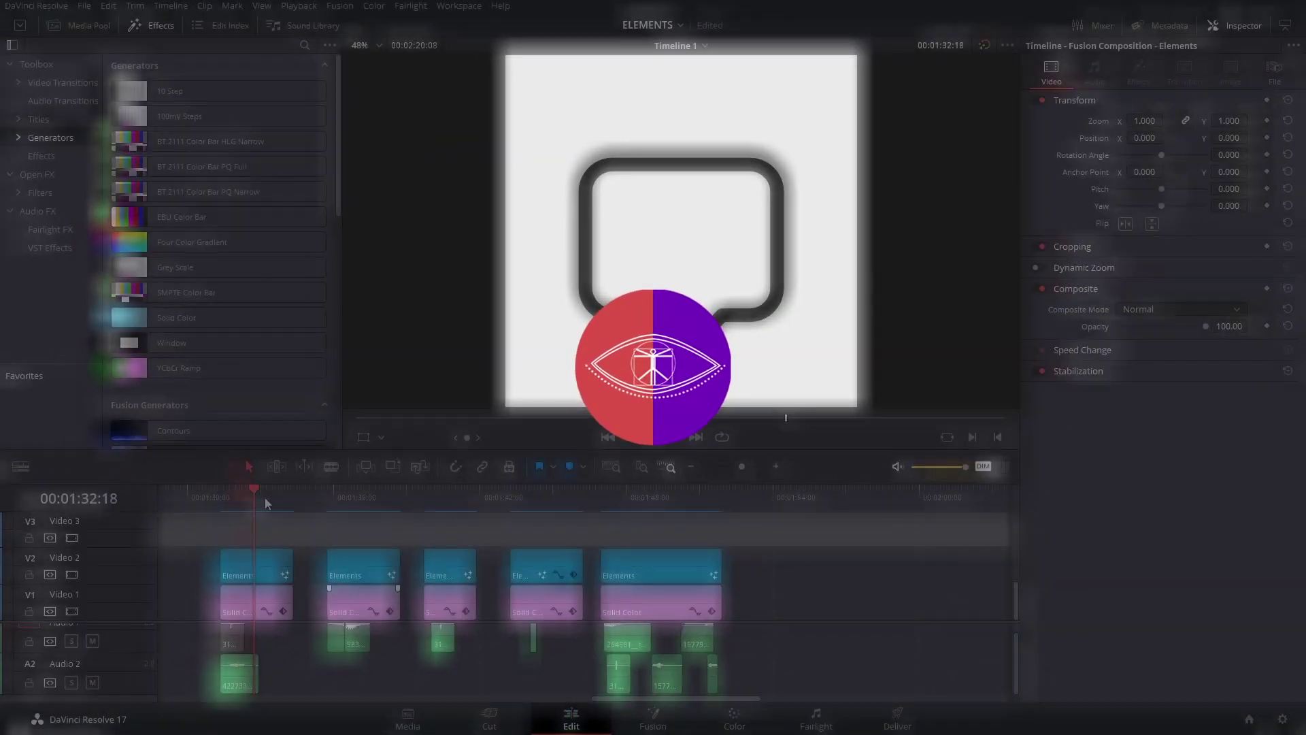
Step: Scrub the timeline to preview the chat bubble, thumbs-up and bell animations
click(240, 499)
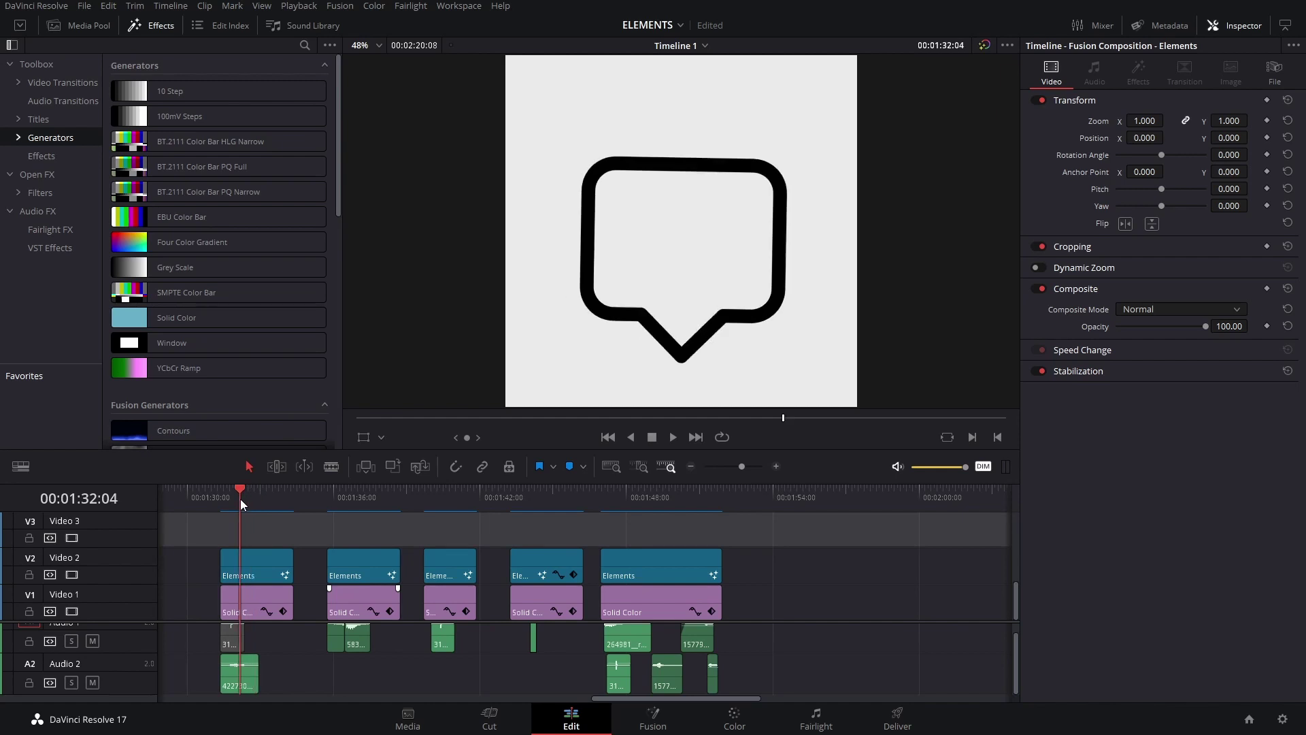
drag(240, 499, 361, 496)
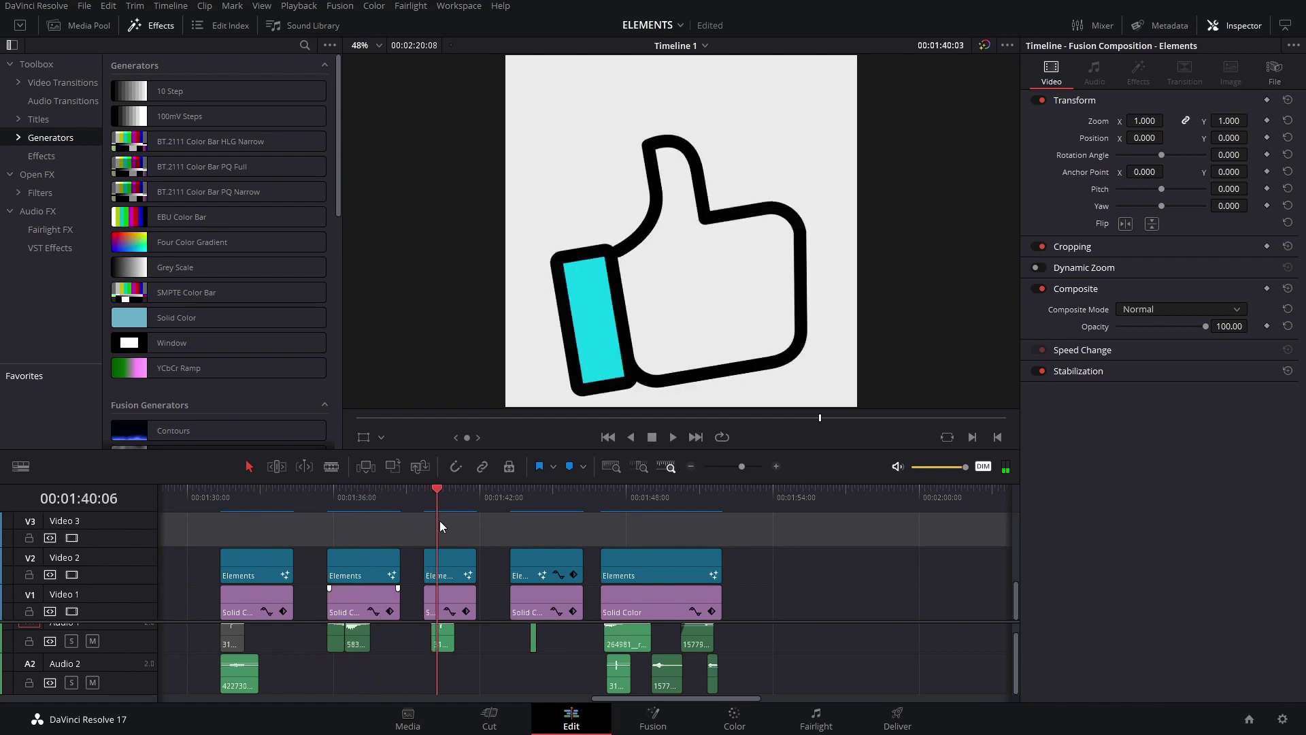
mouse_move(361, 496)
mouse_down()
mouse_move(453, 528)
mouse_move(673, 492)
mouse_up()
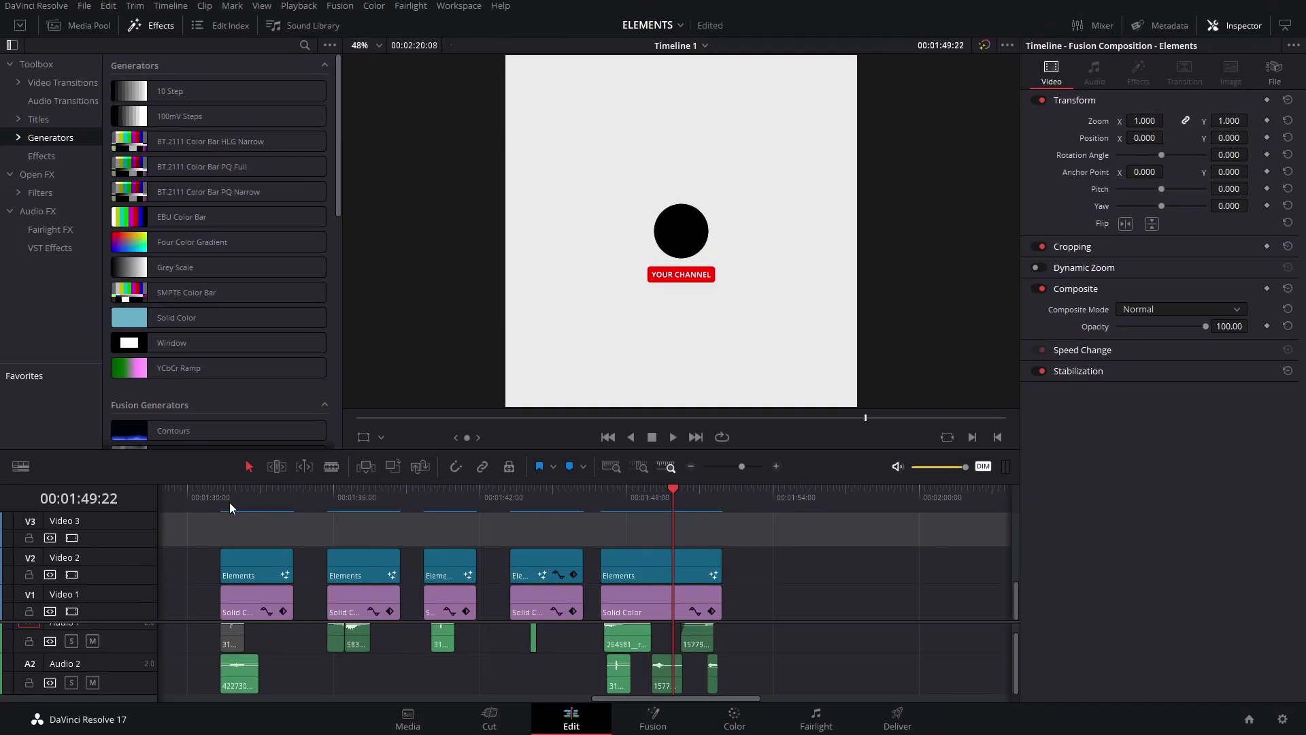
drag(230, 502, 334, 511)
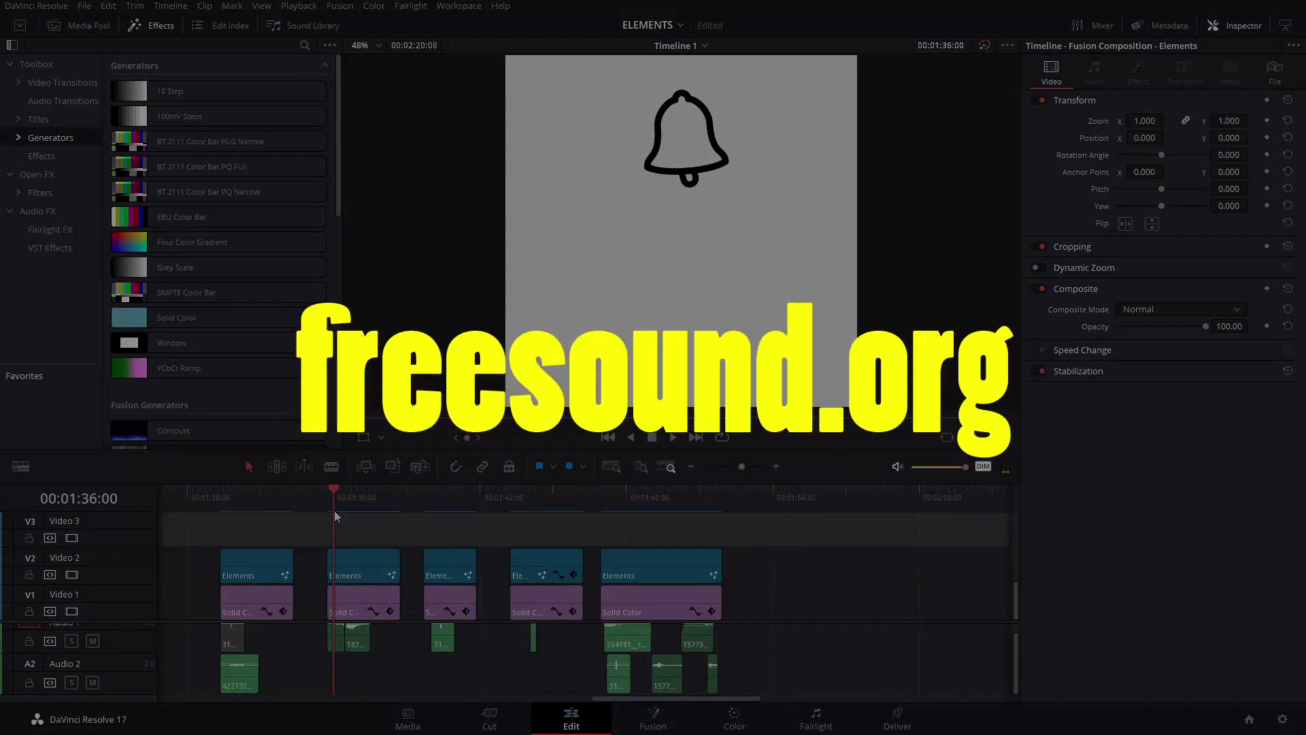
drag(334, 511, 329, 515)
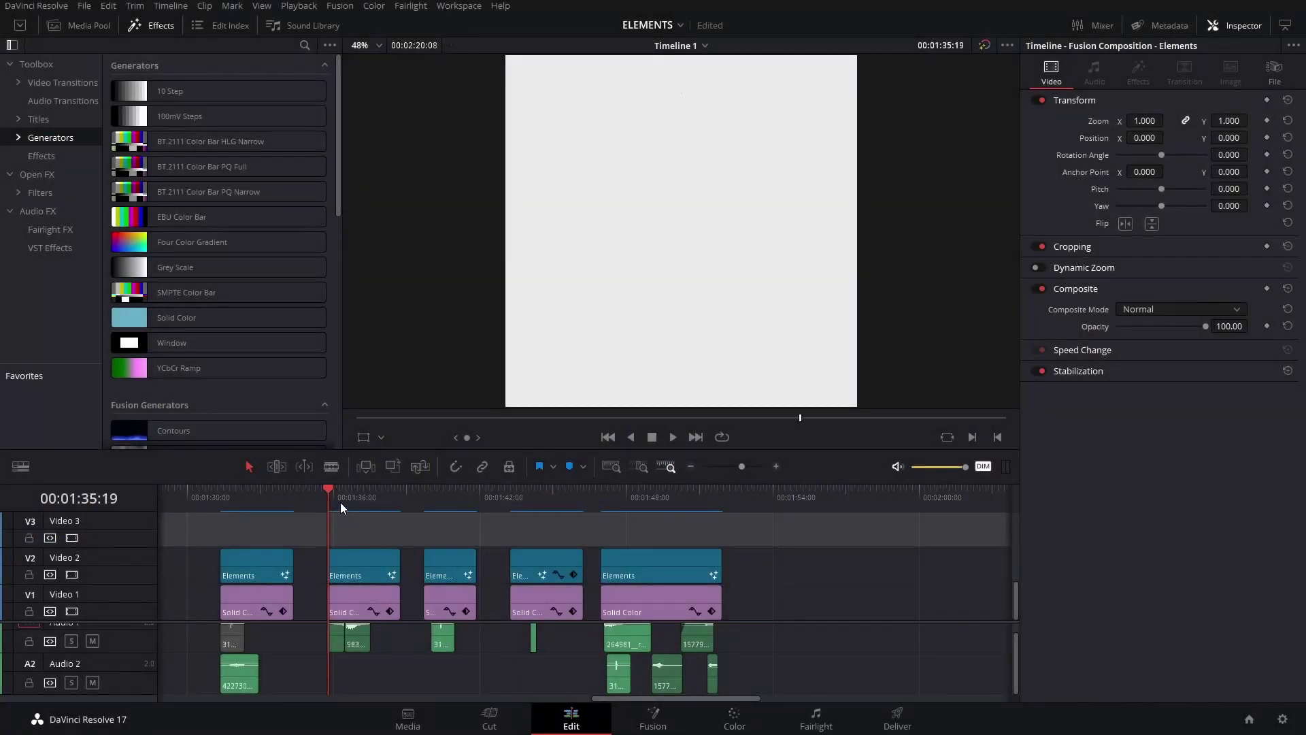
drag(340, 502, 439, 498)
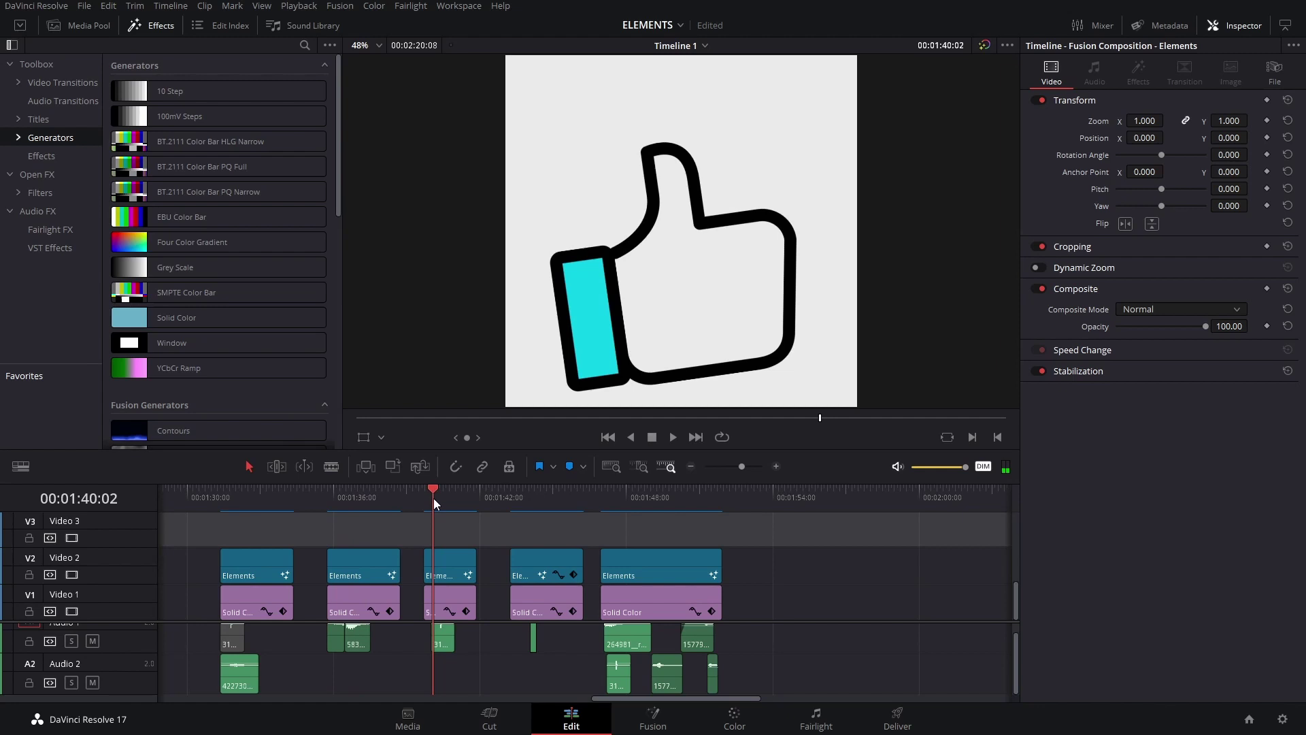
scroll(496, 555, up, 1)
scroll(545, 642, up, 1)
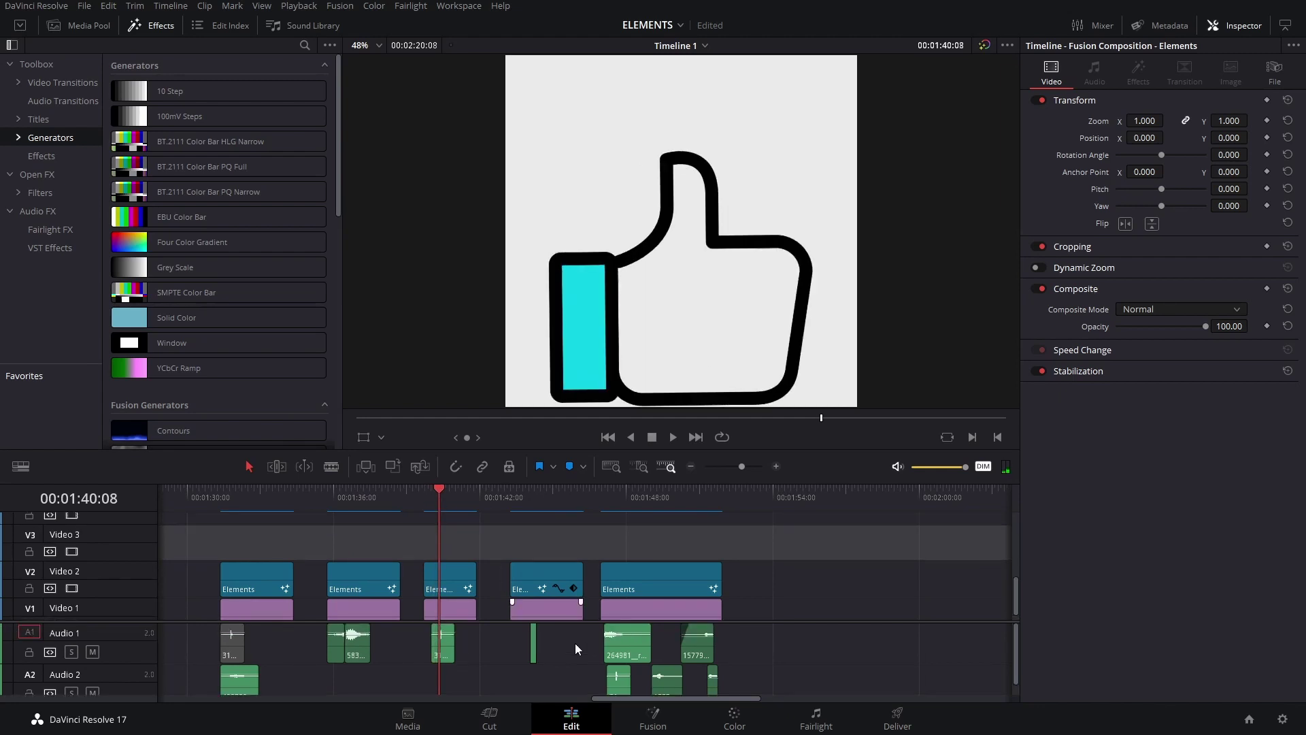
scroll(575, 648, down, 1)
Step: Scrub through the YouTube logo and channel promo animations, then select the bell clip on V2
click(603, 504)
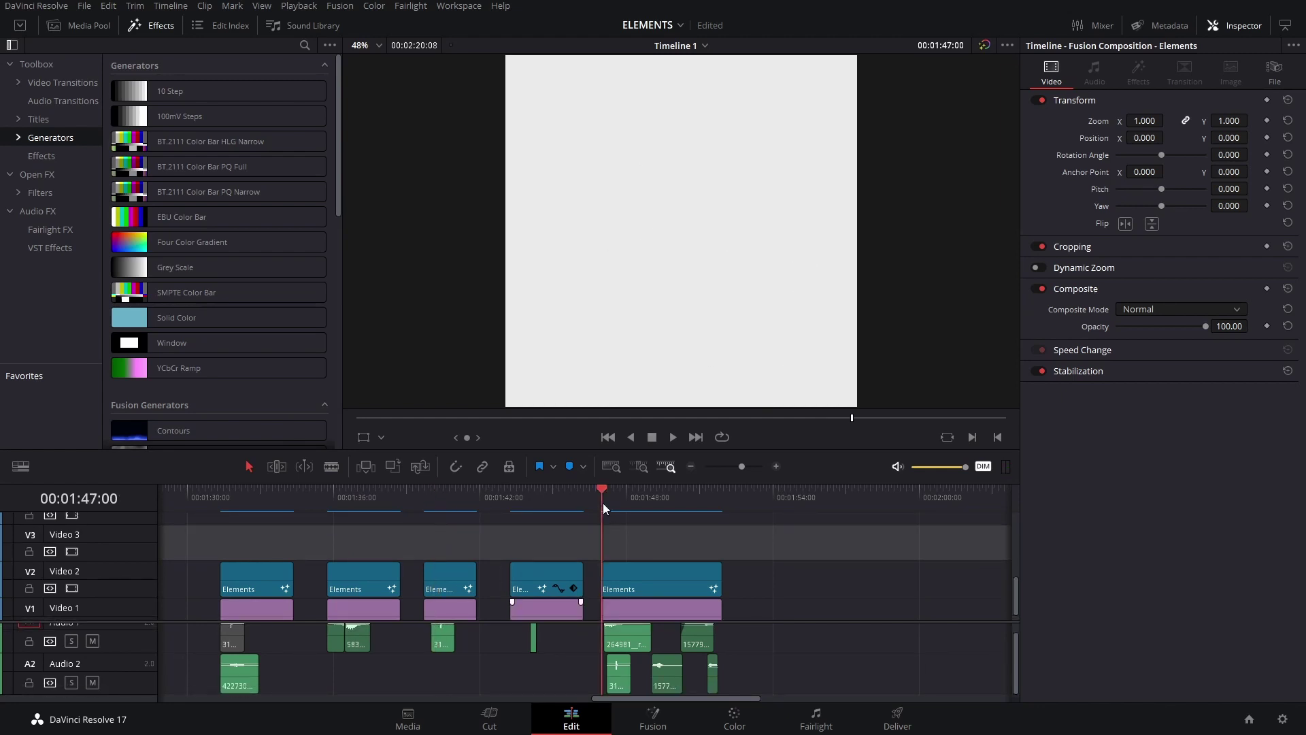
scroll(636, 656, up, 1)
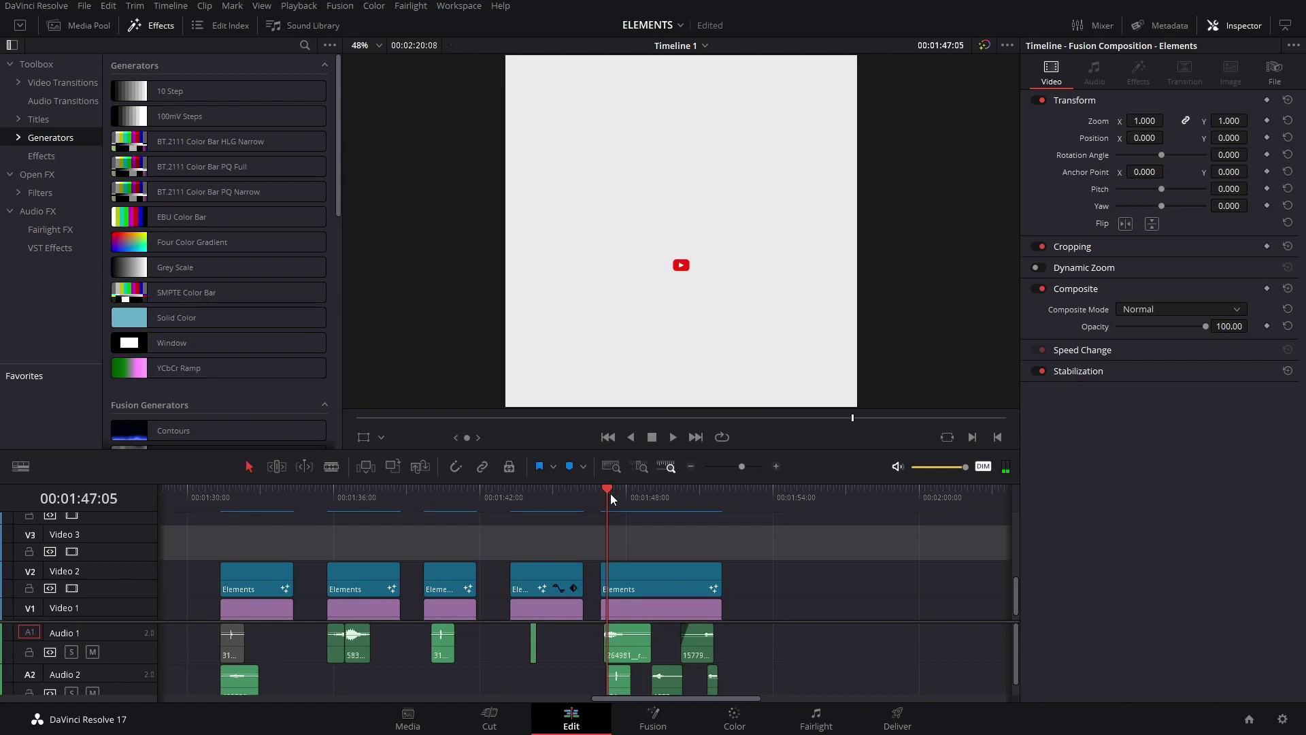
mouse_move(610, 493)
mouse_down()
mouse_move(657, 508)
mouse_move(602, 503)
mouse_up()
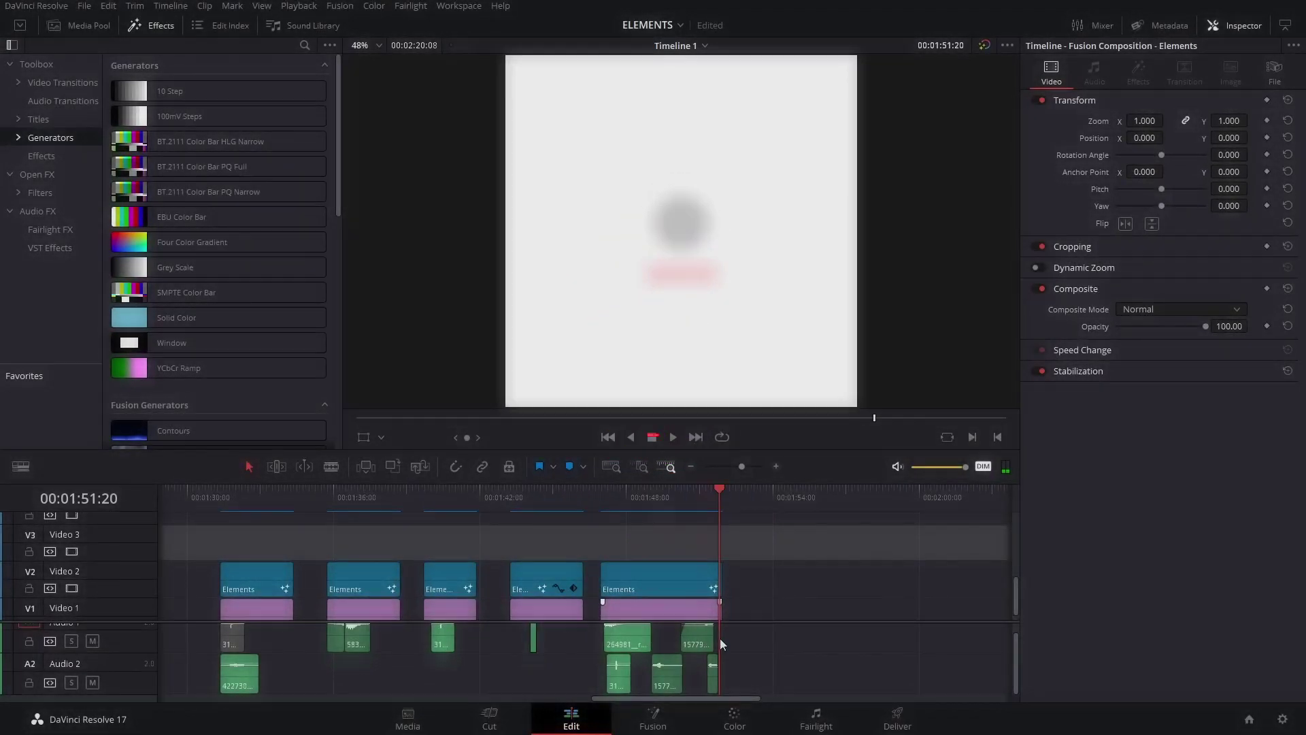
scroll(728, 640, down, 1)
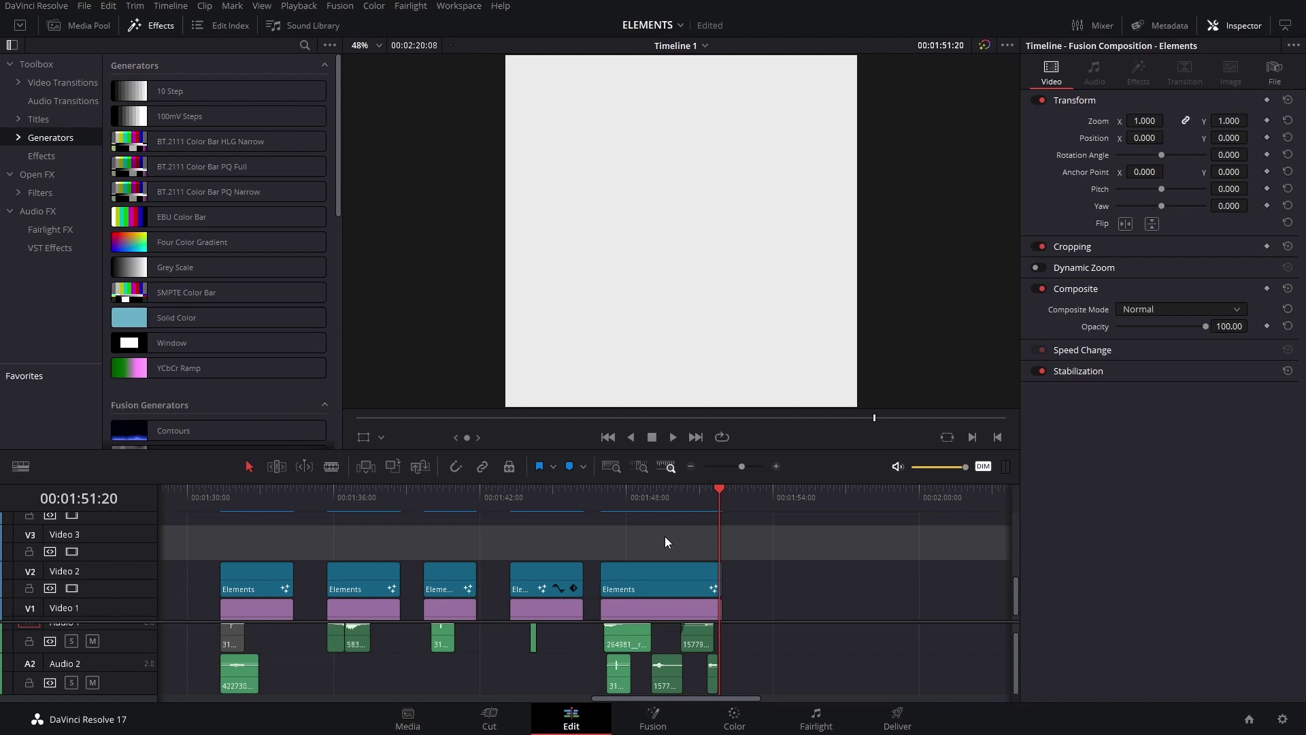
drag(640, 508, 616, 507)
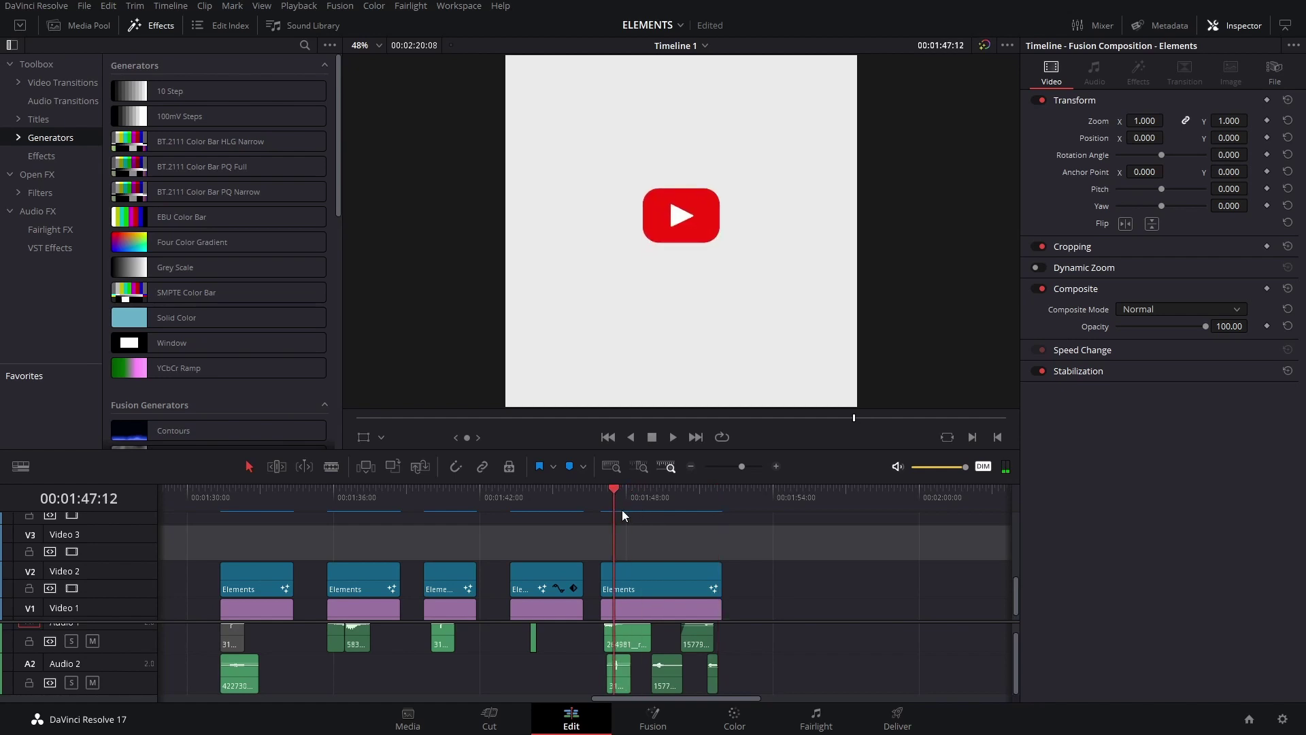
drag(621, 496, 667, 494)
scroll(748, 565, down, 1)
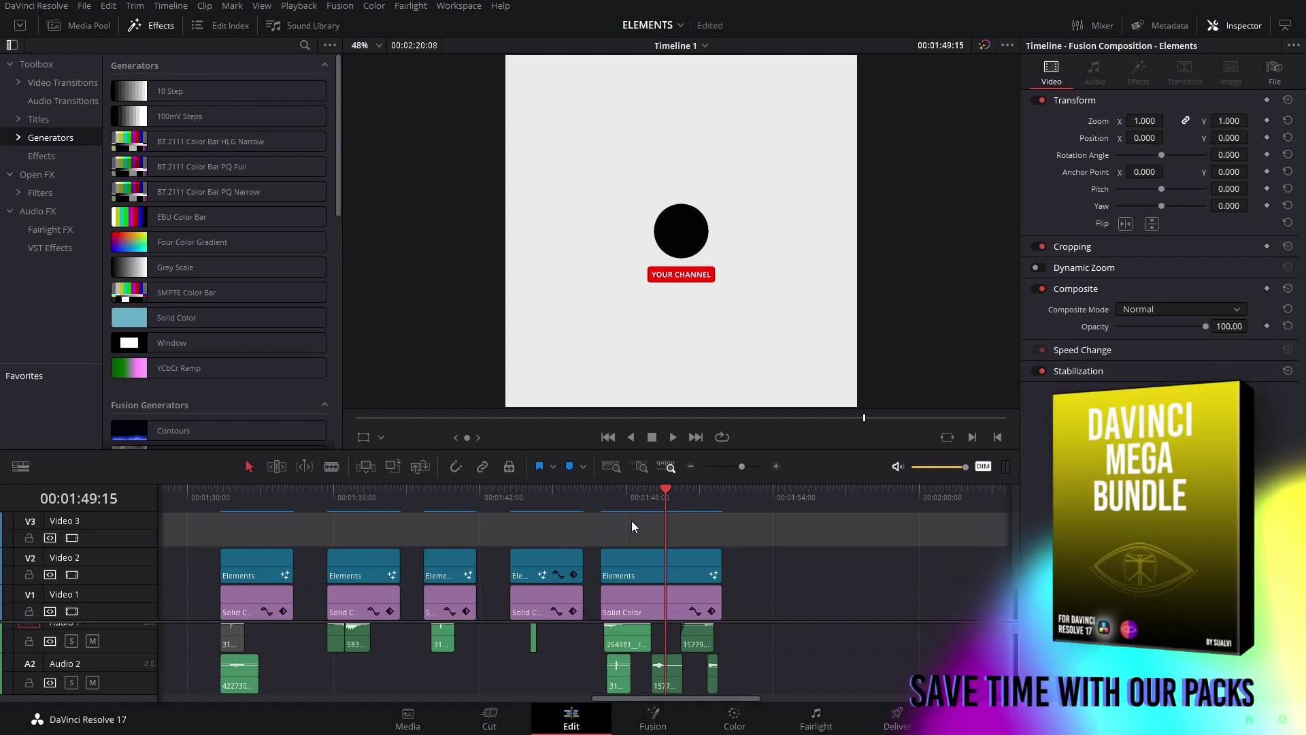
click(343, 497)
click(368, 563)
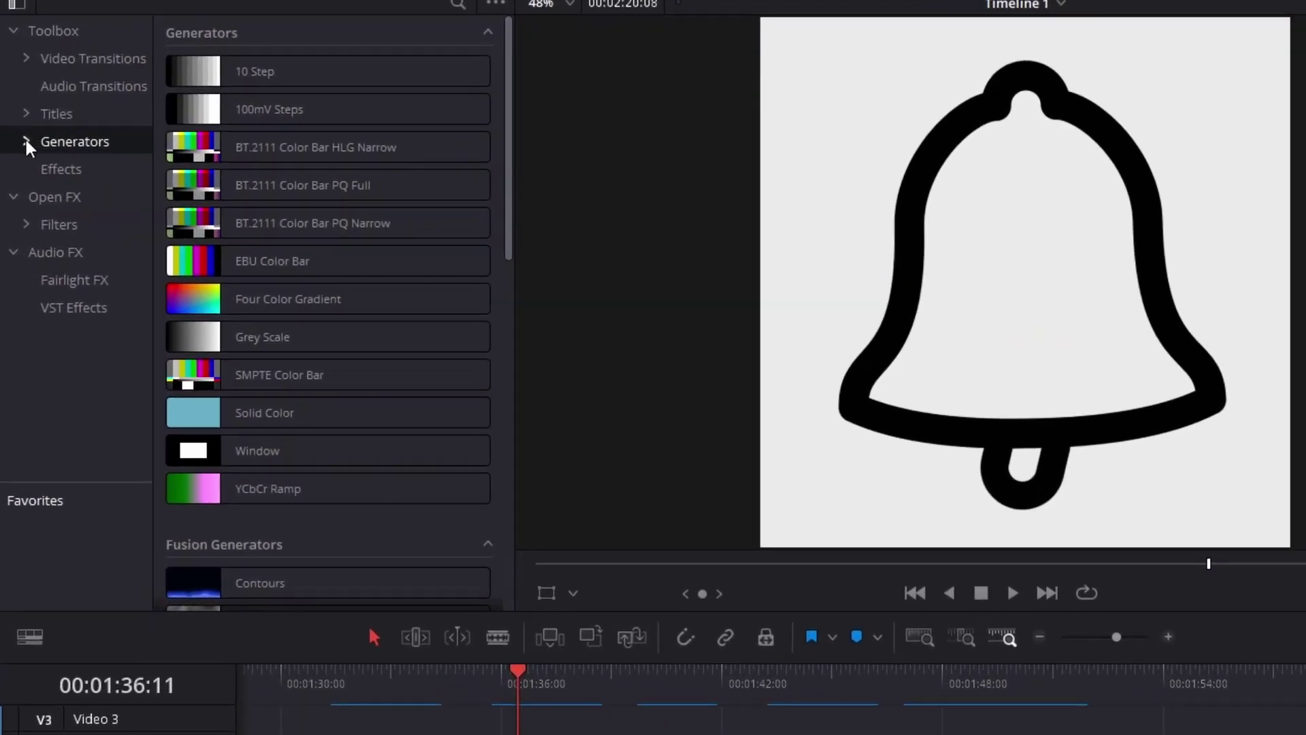
Step: Install the free Youtube Elements pack from Effects > Generators
click(26, 141)
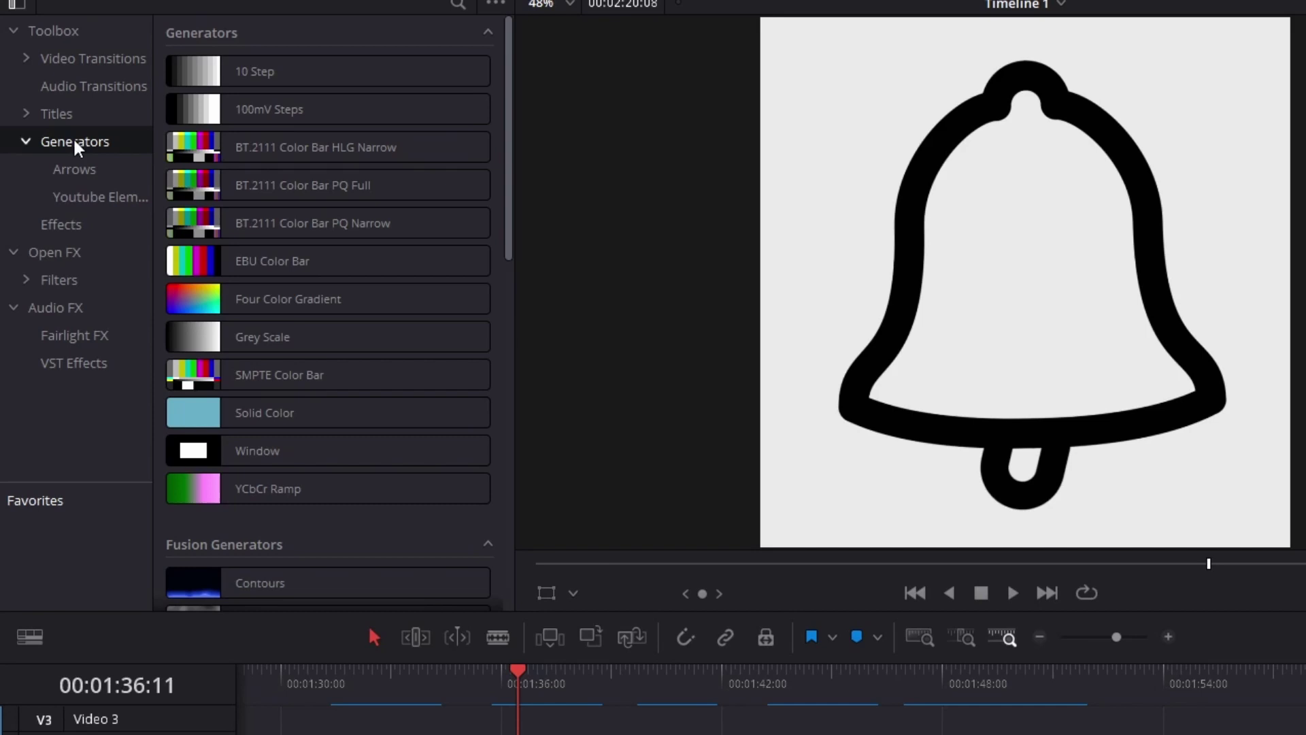
click(100, 193)
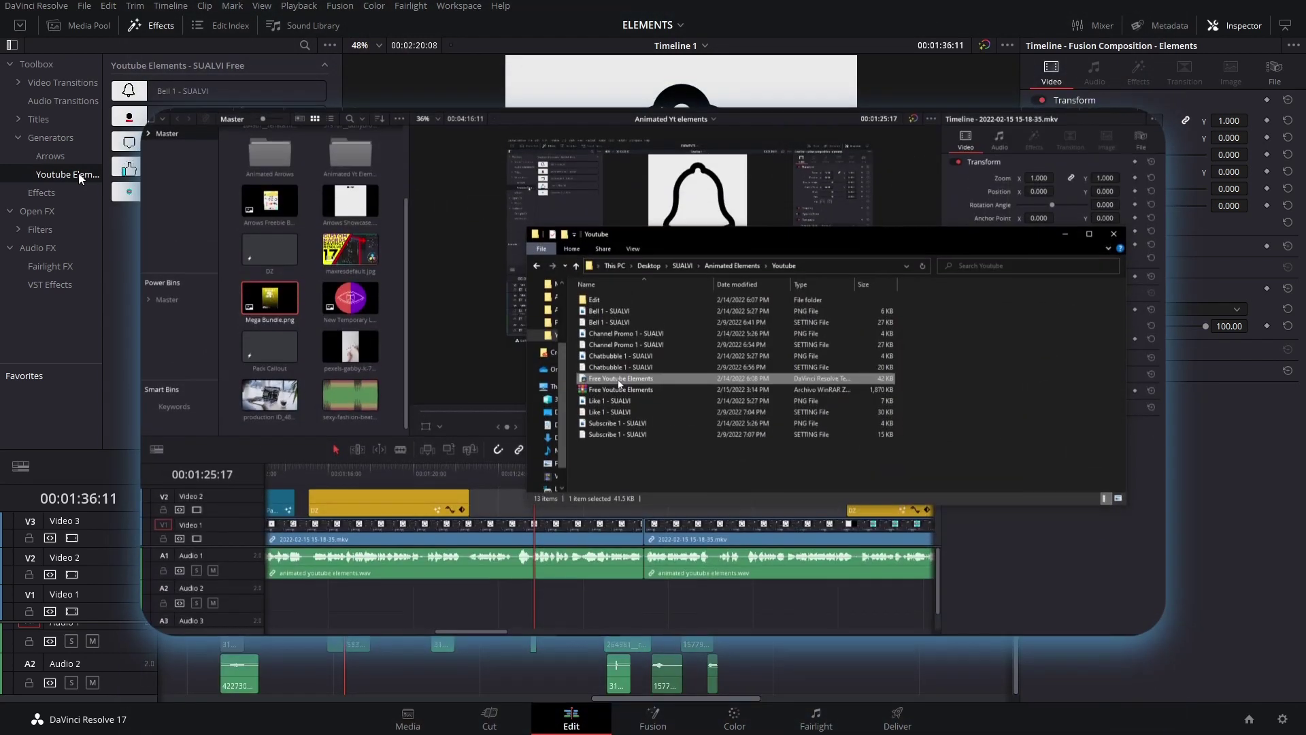
double_click(620, 375)
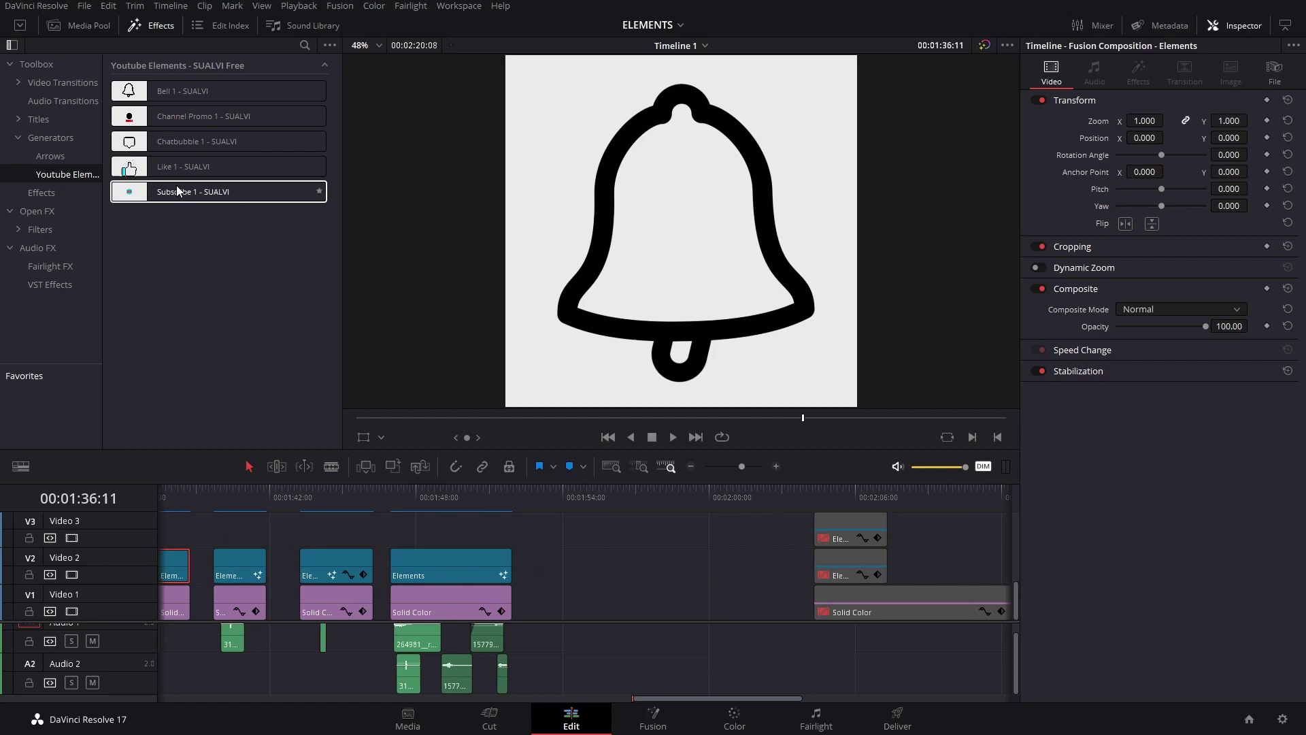
Step: Place Subscribe 1 on V2 and lengthen the V1 Solid Color clip beneath it
drag(148, 192, 542, 563)
drag(473, 606, 612, 606)
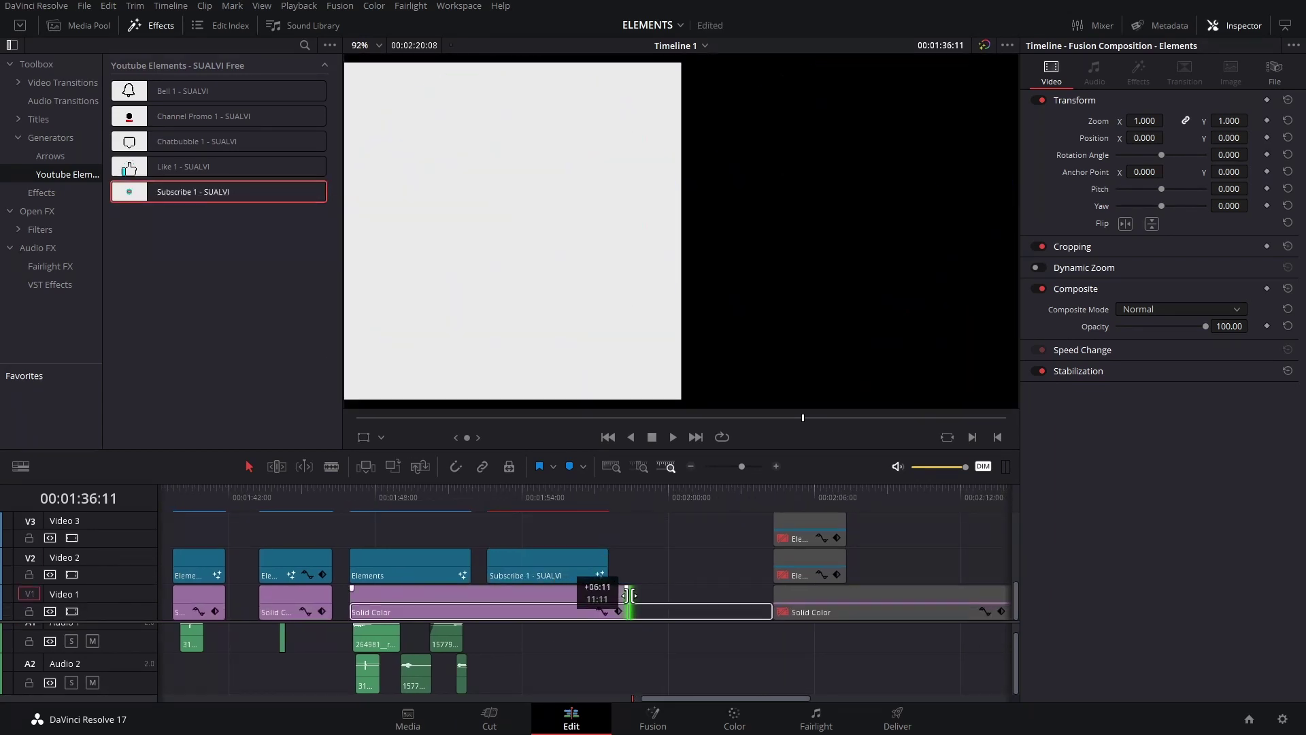
click(527, 499)
click(547, 568)
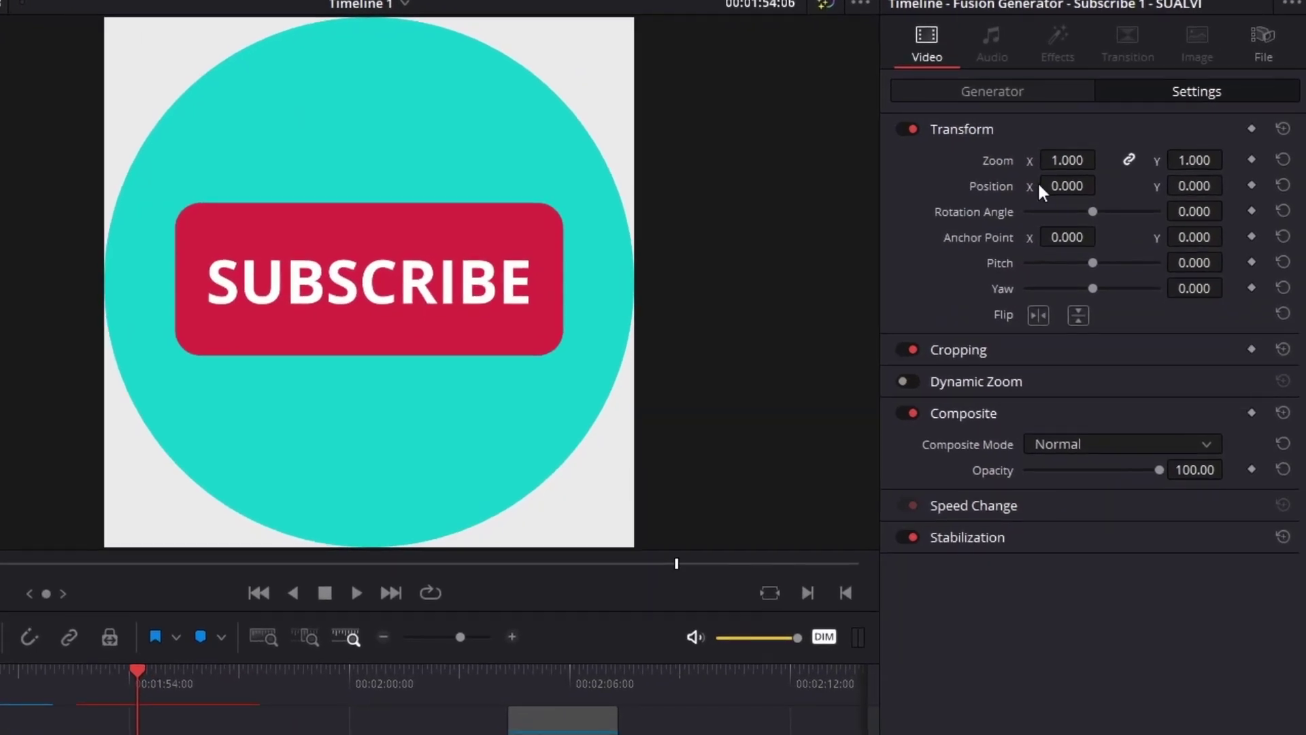
Step: Edit the Subscribe button text and shift its box colour toward orange
click(1000, 95)
click(899, 194)
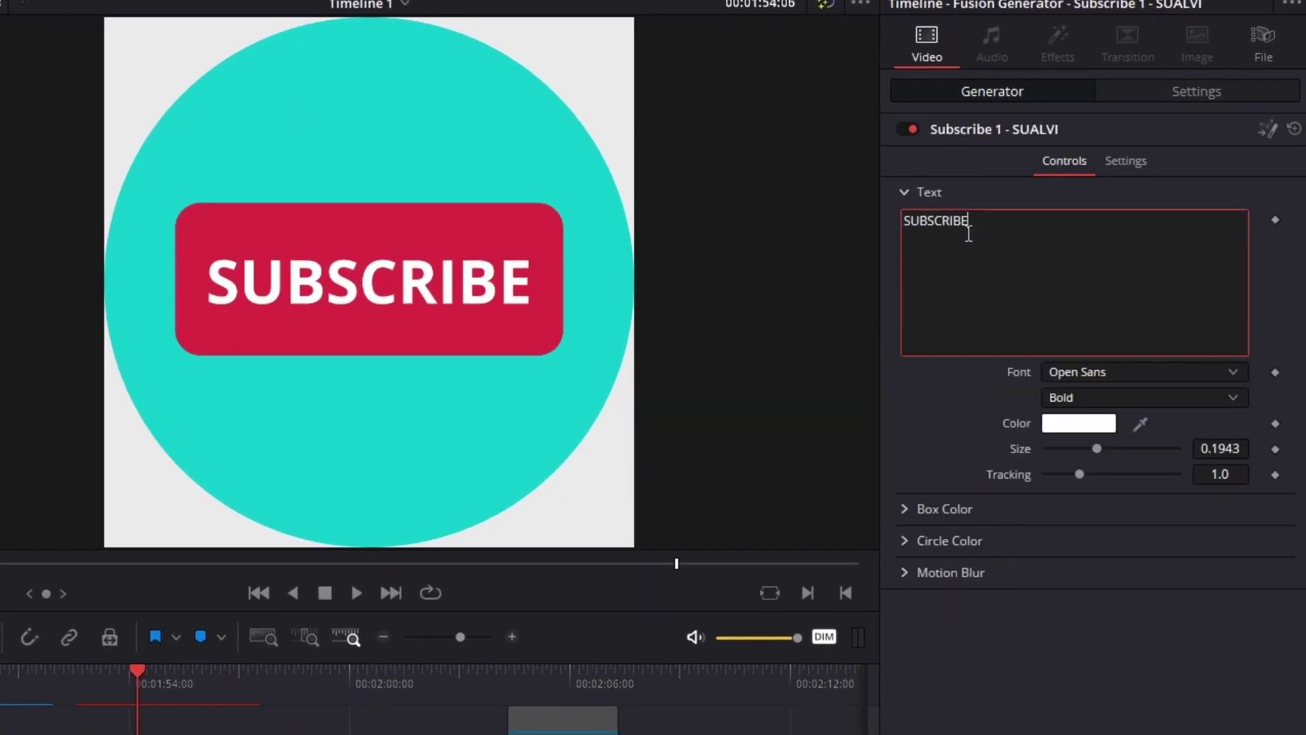
key(ctrl+a)
text(dddd)
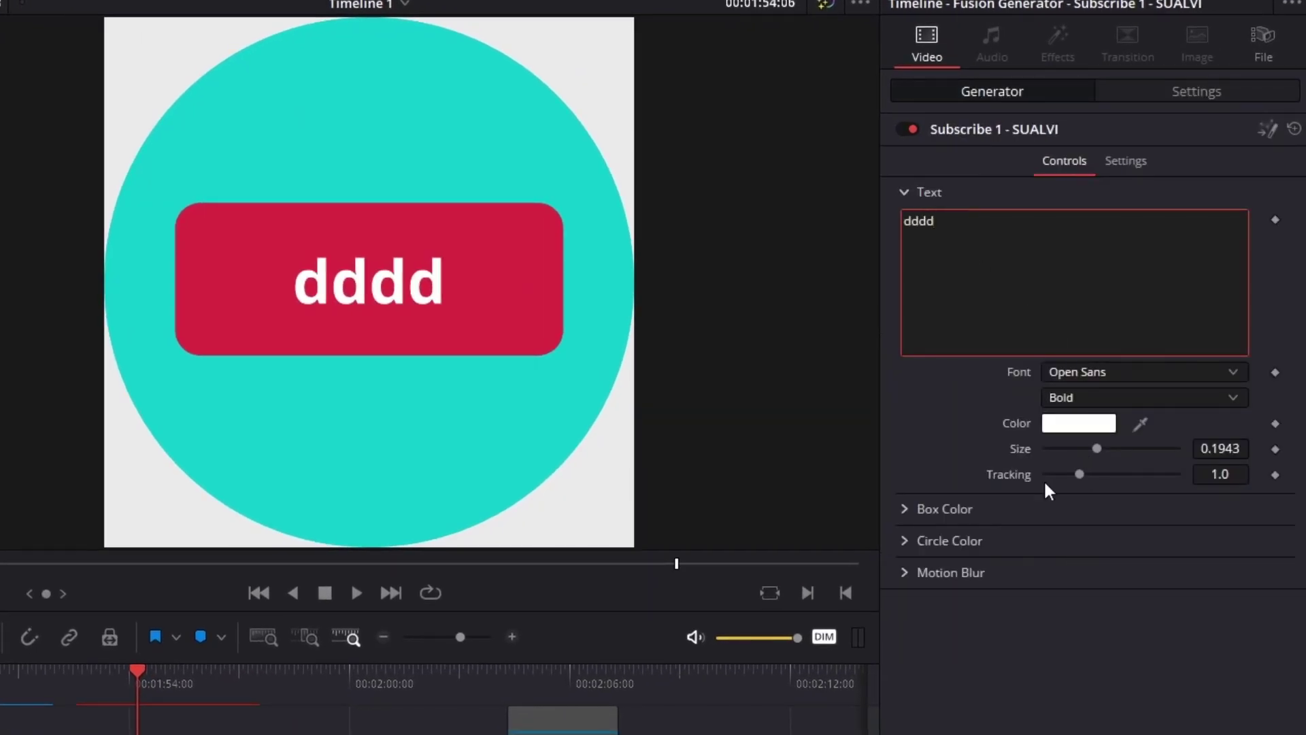
click(933, 478)
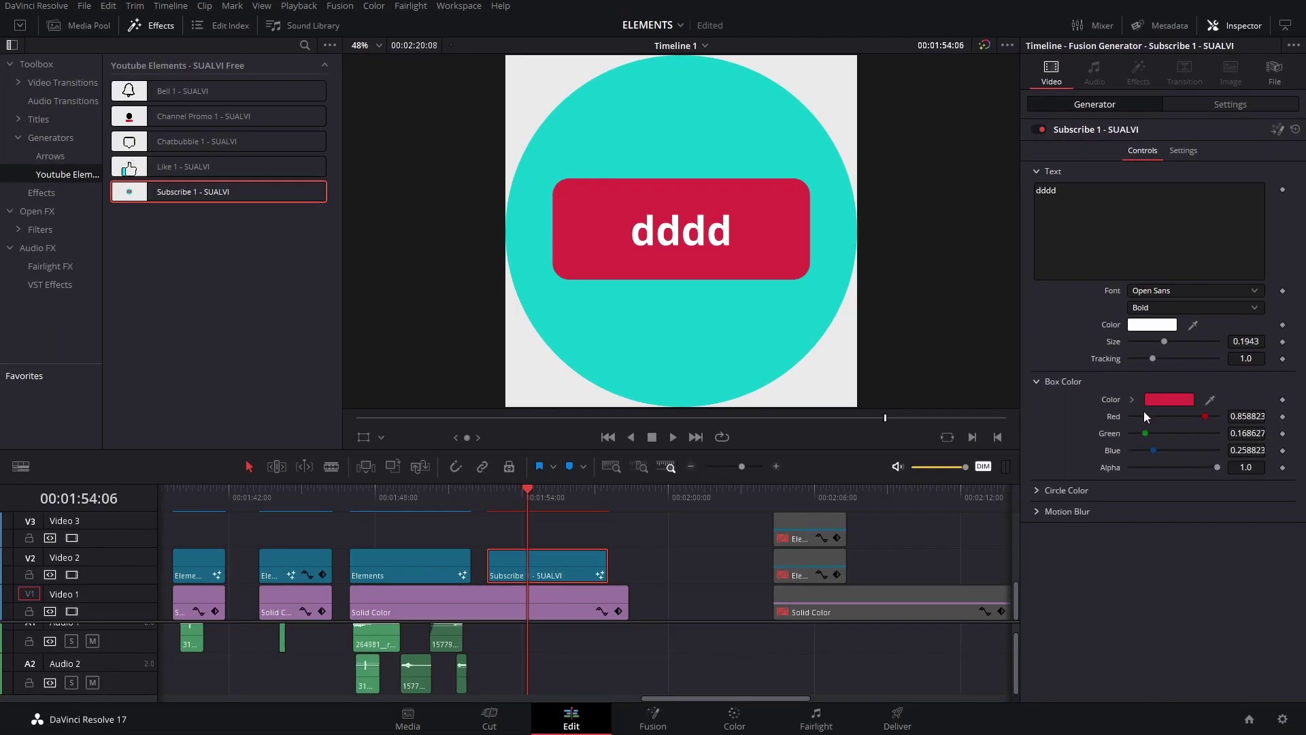
drag(1161, 434, 1167, 434)
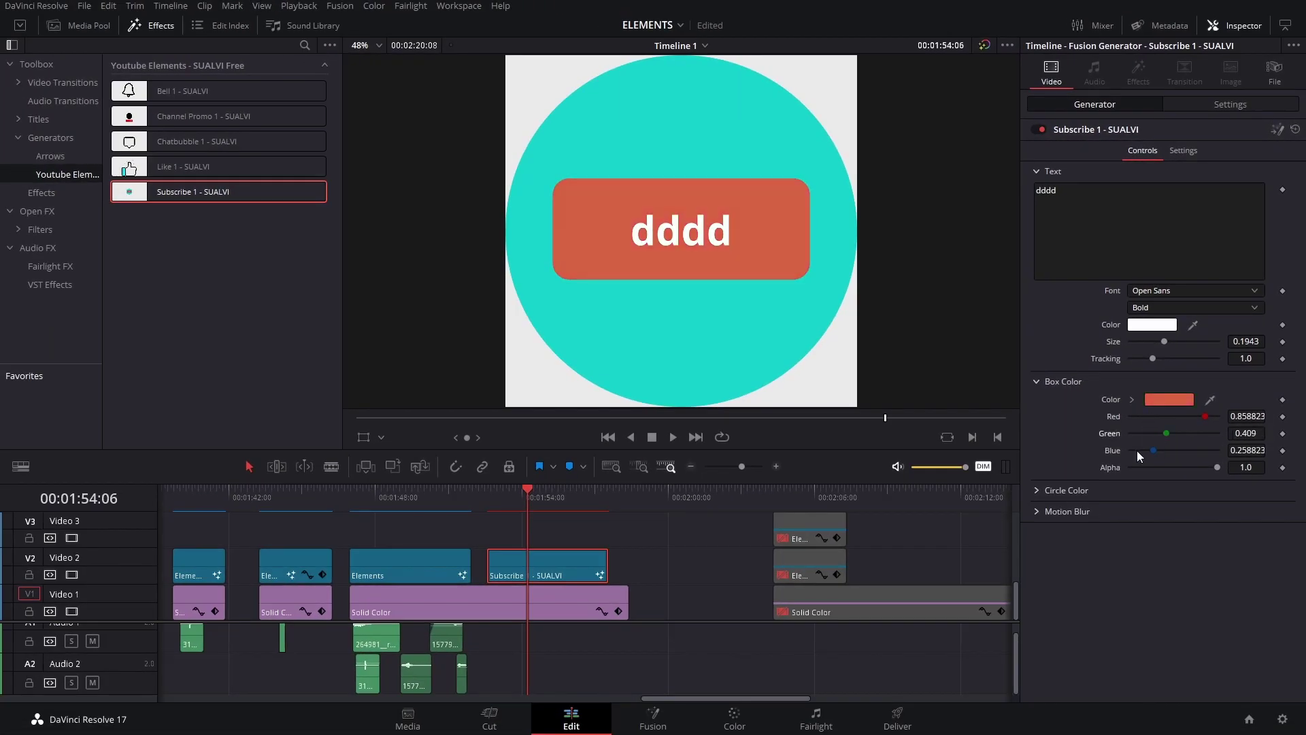
click(1039, 515)
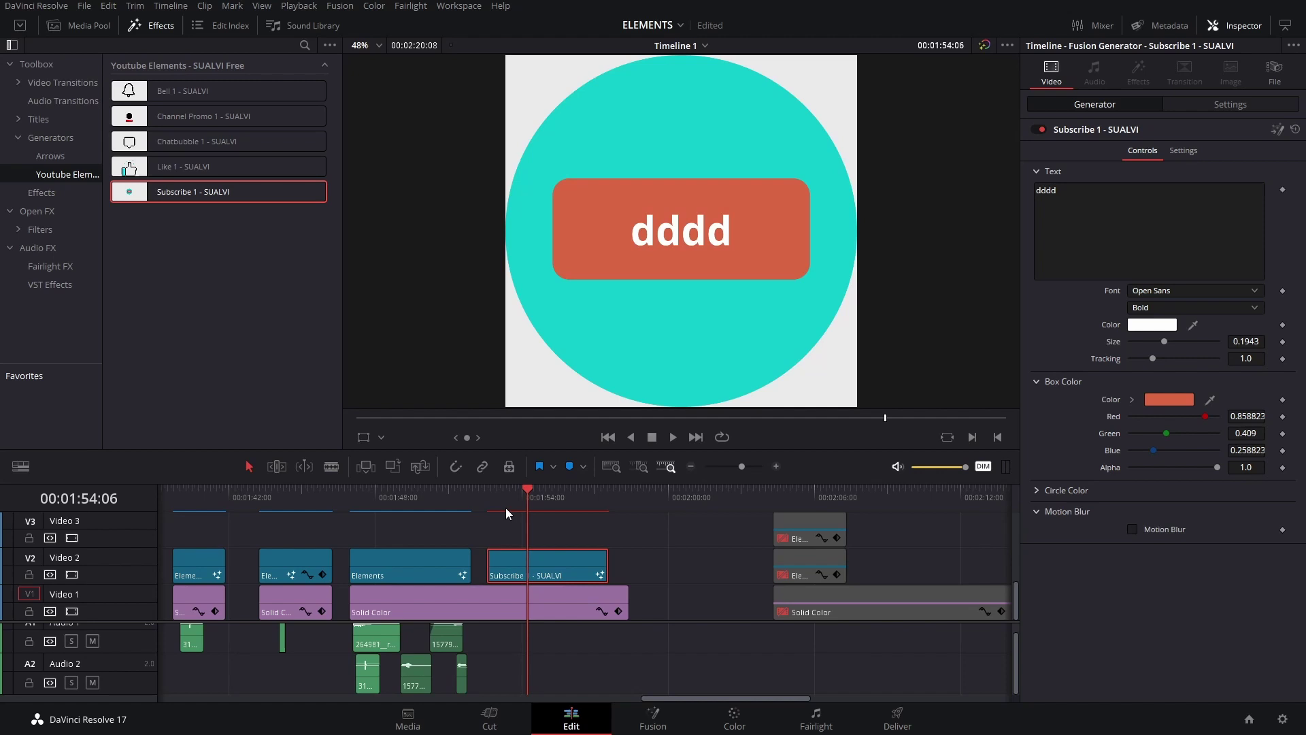
Step: Shrink the Subscribe graphic to 0.26 zoom, play it, then delete the clip
mouse_move(502, 505)
mouse_down()
mouse_move(561, 510)
mouse_move(492, 517)
mouse_move(514, 513)
mouse_up()
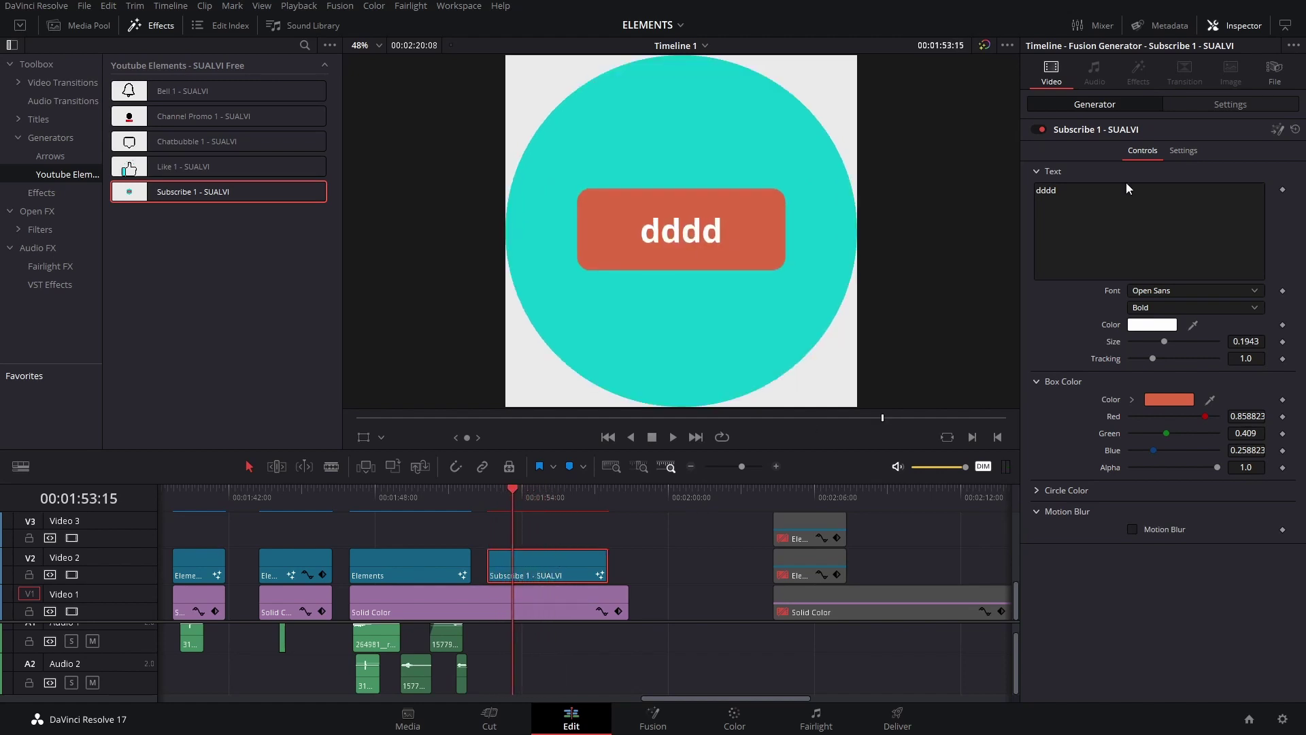
click(1211, 108)
mouse_move(1215, 150)
mouse_down()
mouse_move(1143, 151)
mouse_move(1145, 202)
mouse_up()
click(490, 508)
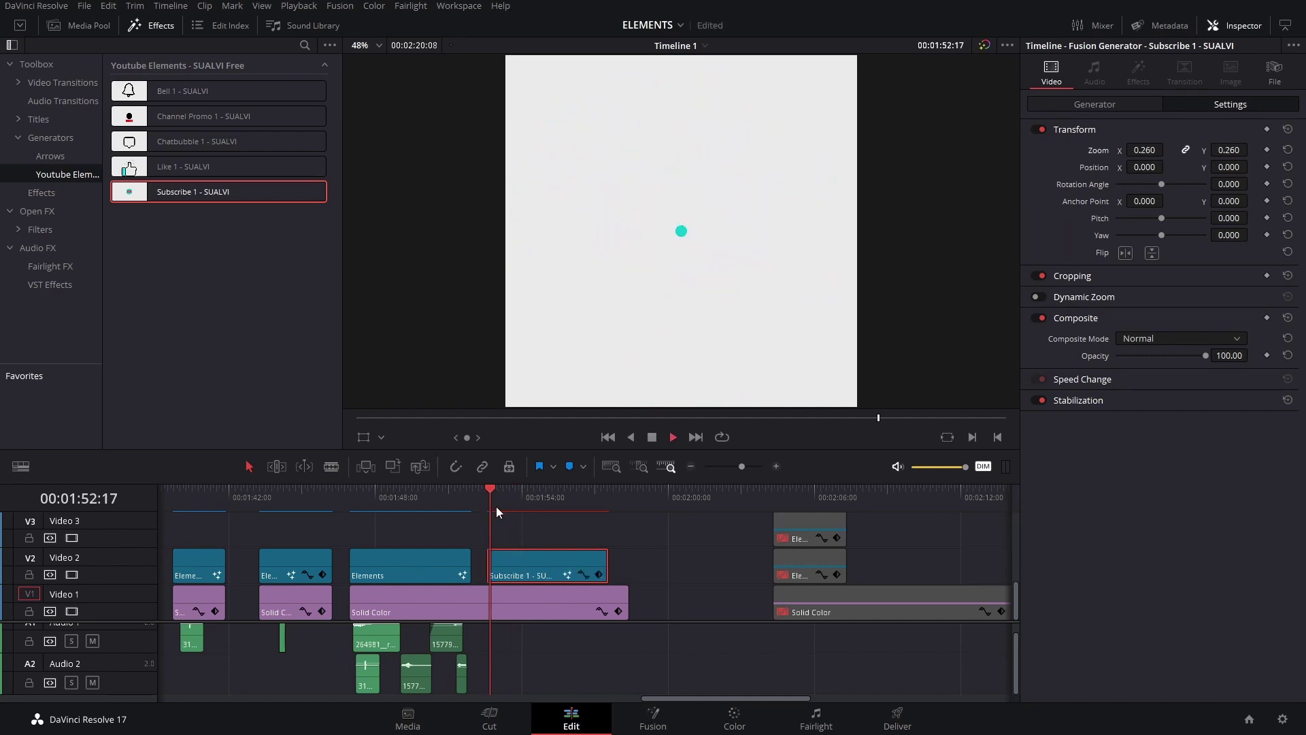
key(space)
key(space)
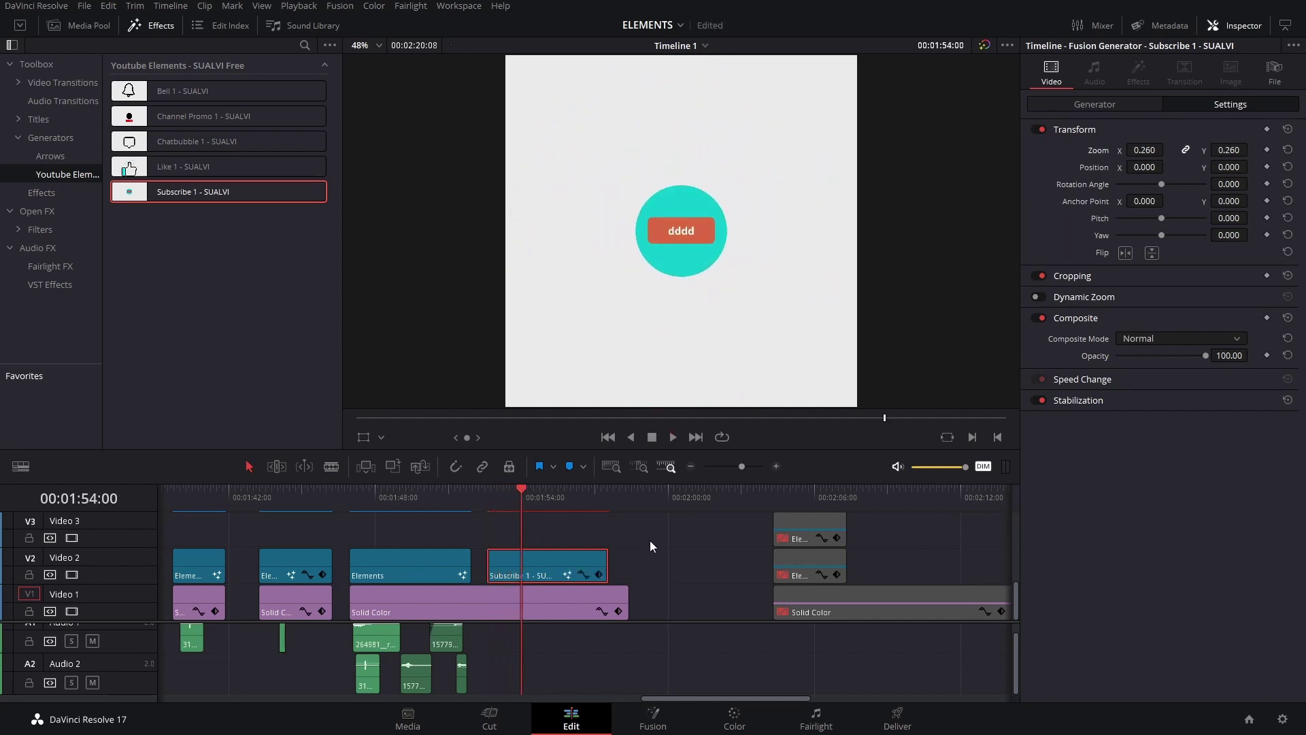
key(Delete)
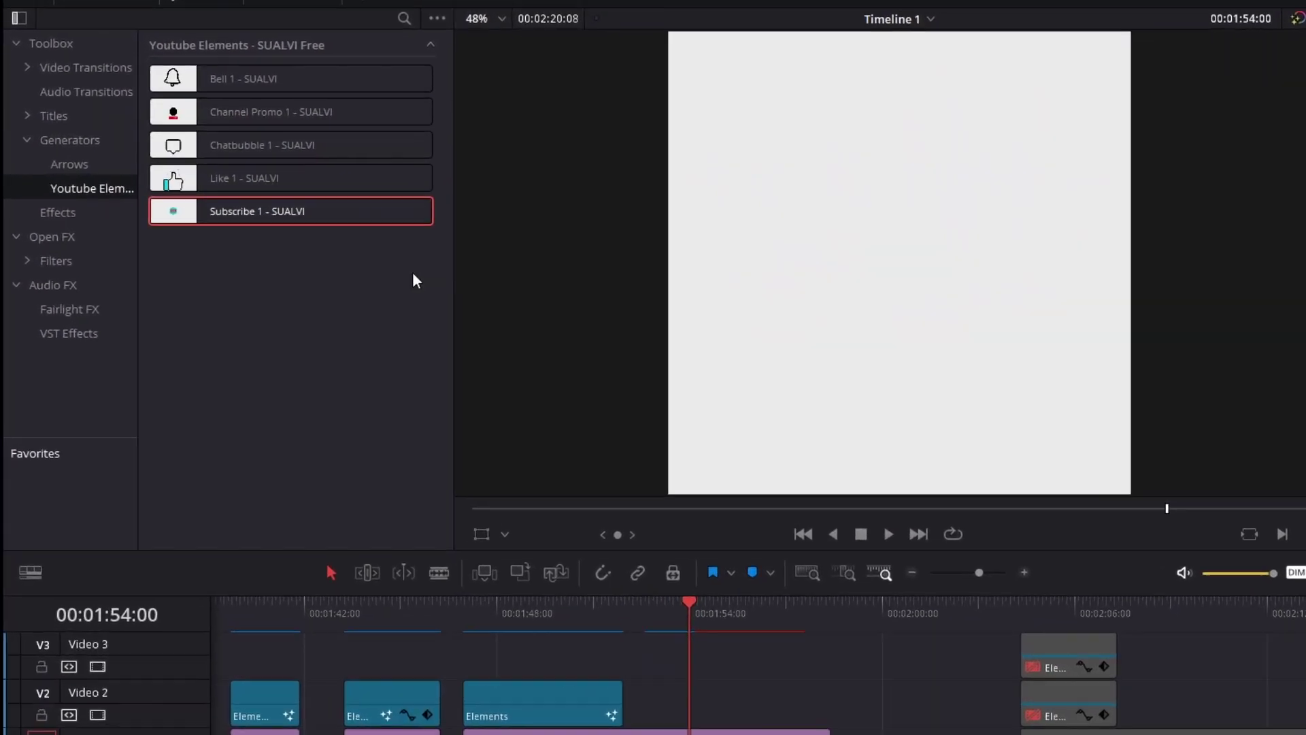
mouse_move(307, 109)
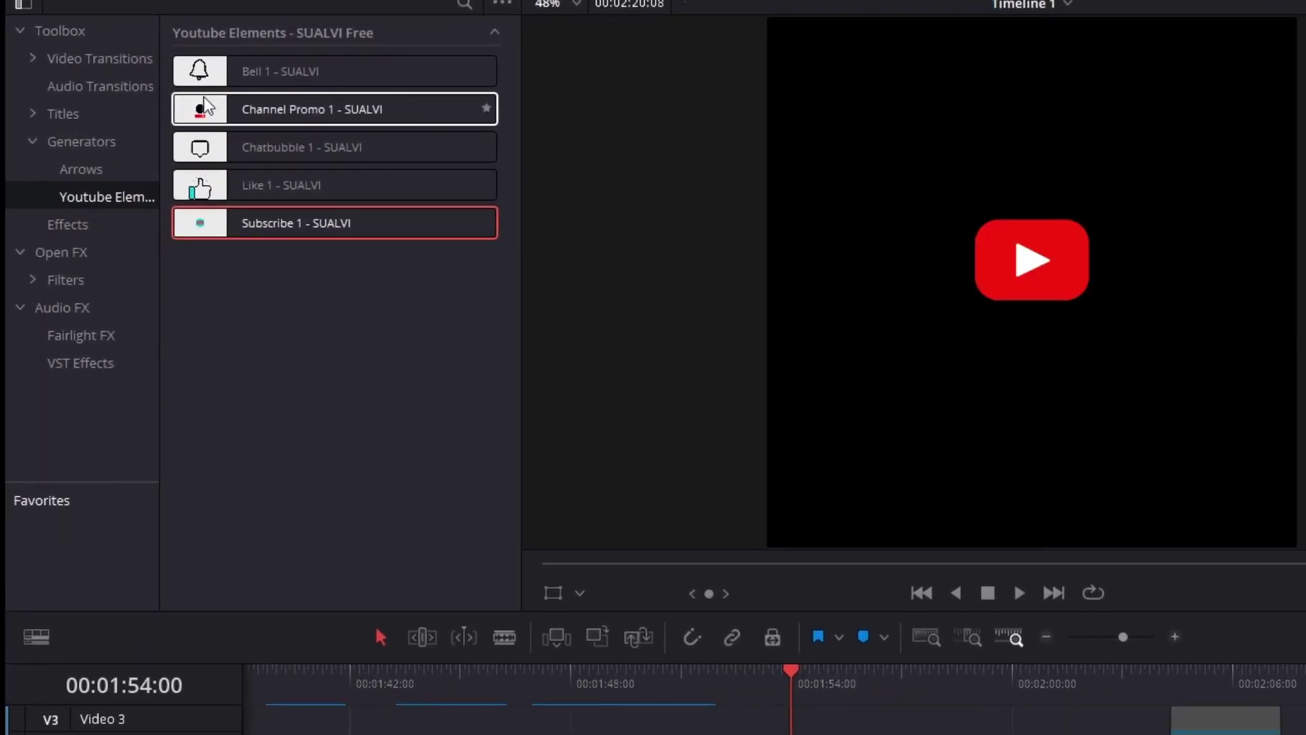
Step: Add Channel Promo 1 - SUALVI to V2 and make its Youtube Icon Color Inside cyan
mouse_move(218, 102)
mouse_down()
mouse_move(538, 513)
mouse_move(510, 500)
mouse_move(531, 506)
mouse_up()
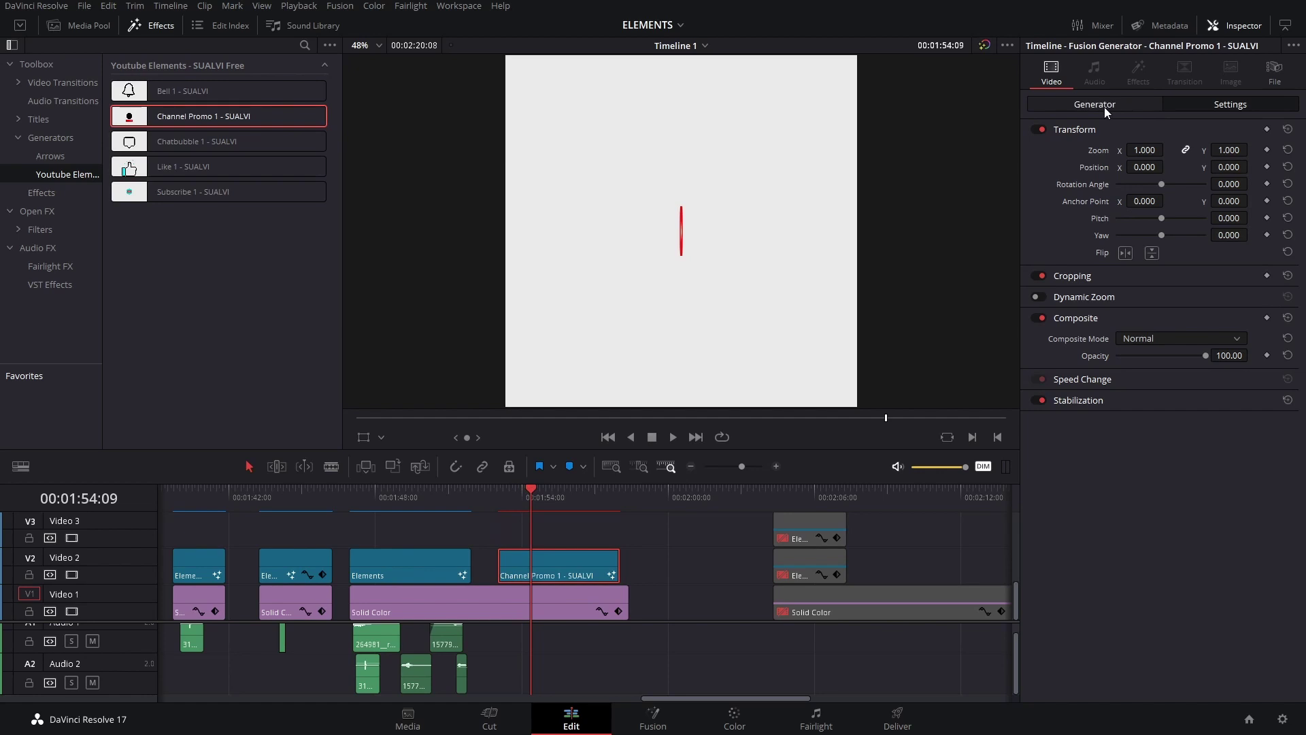
click(1104, 105)
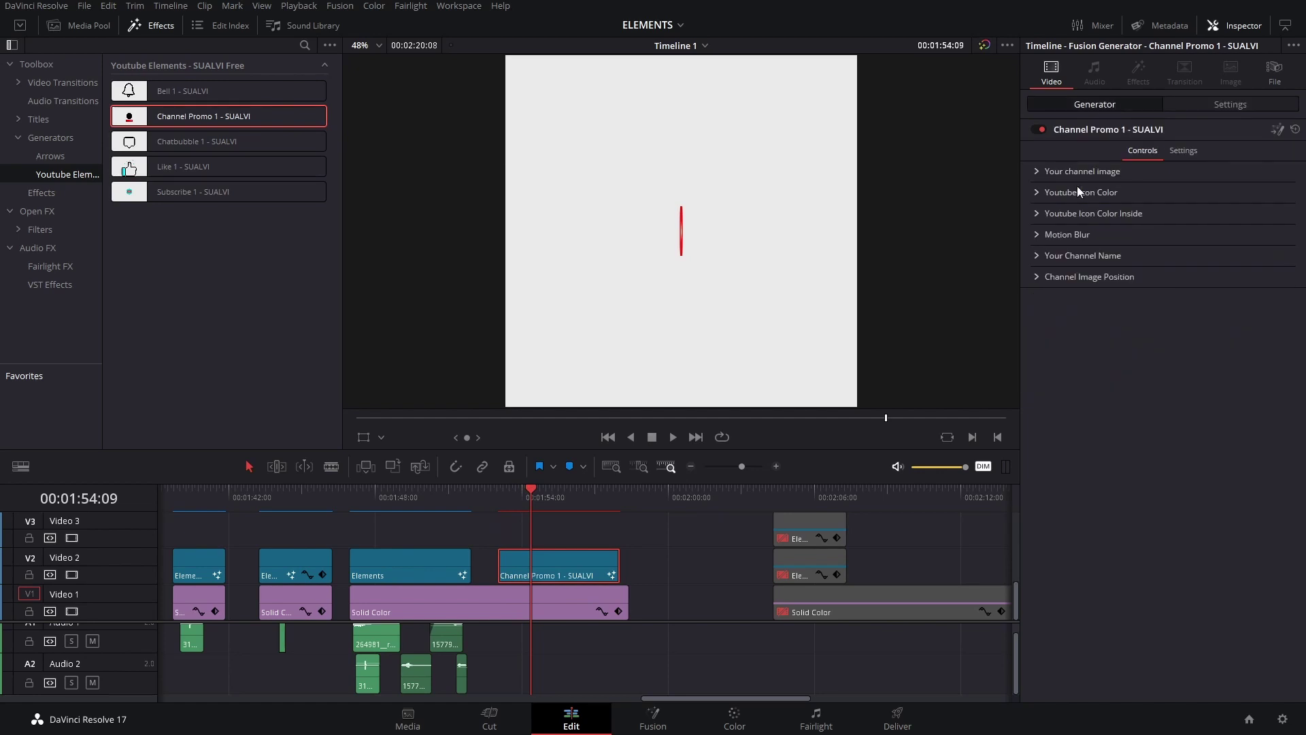
click(513, 493)
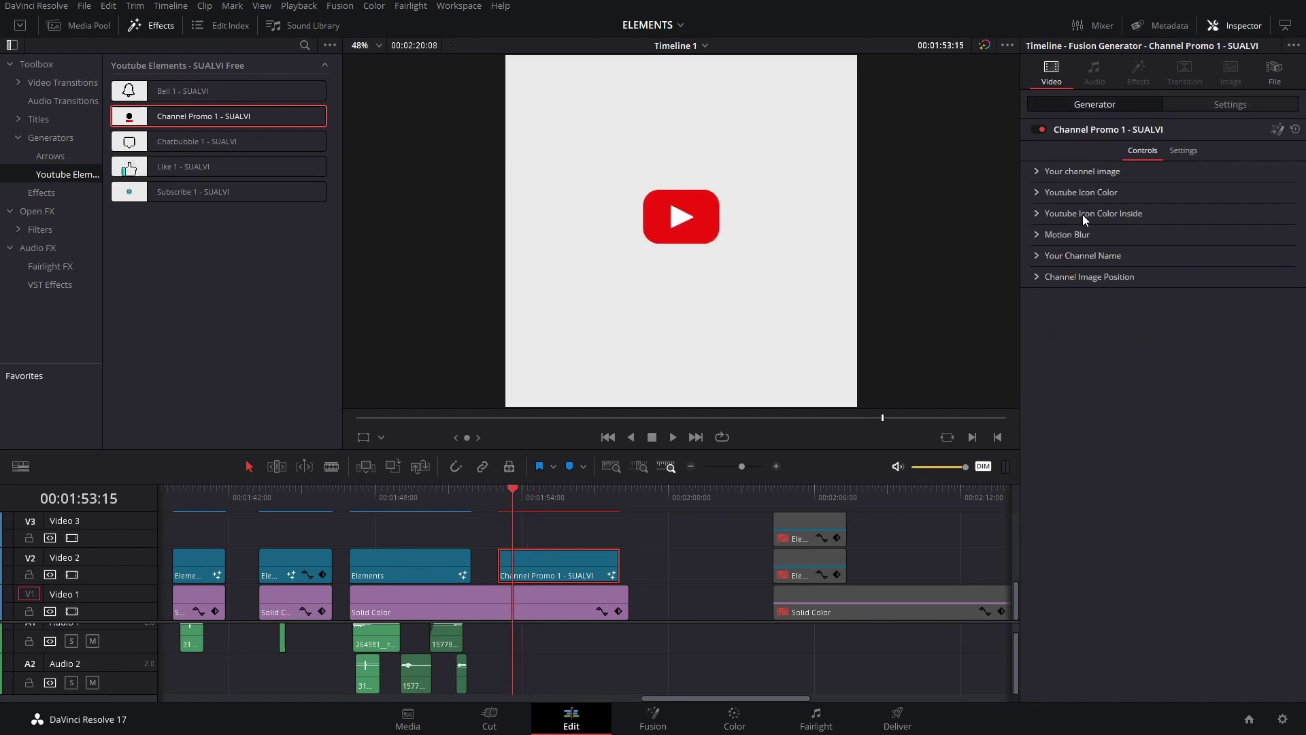
click(1038, 194)
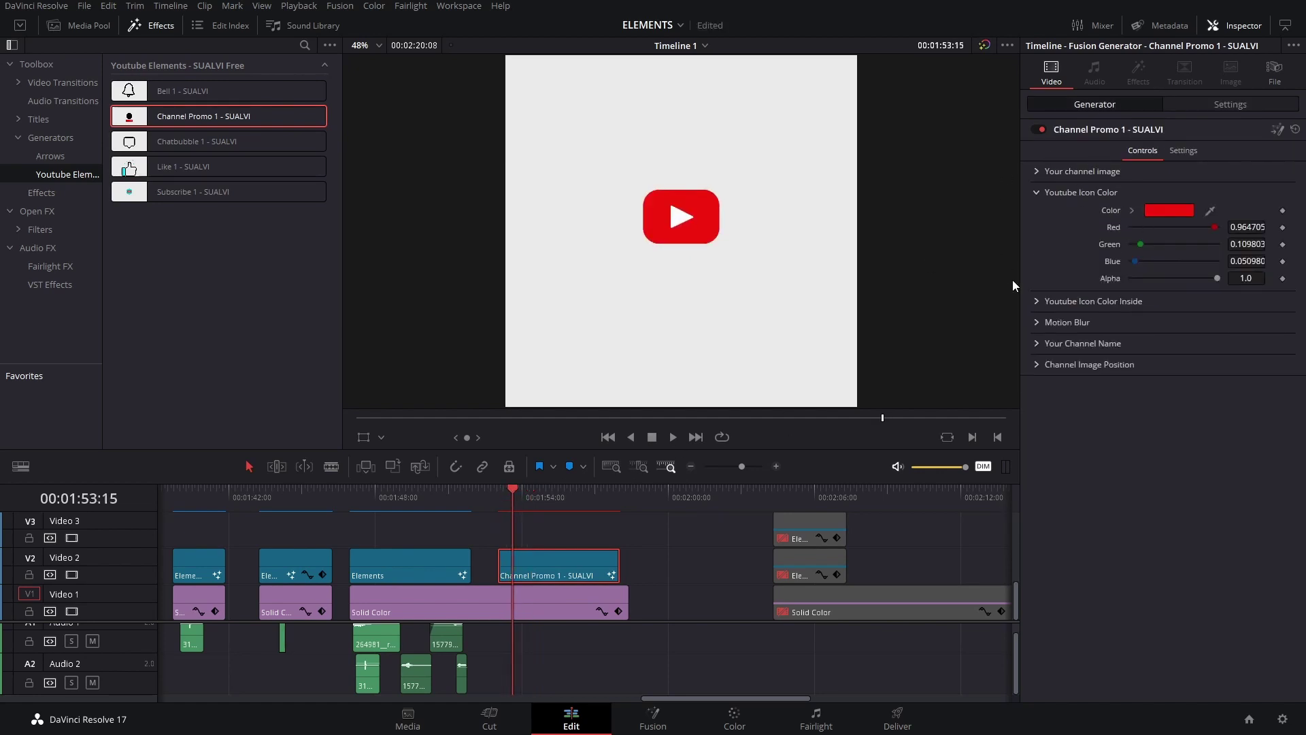
click(1033, 301)
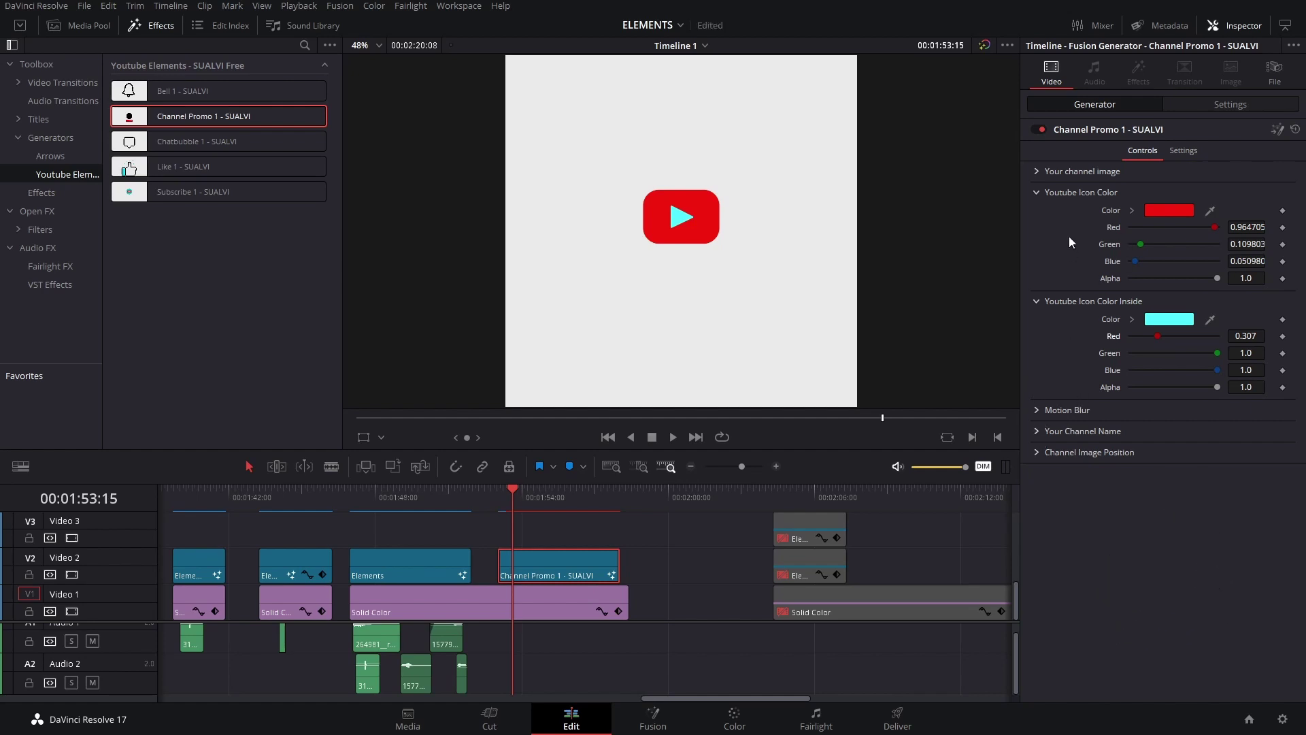
click(1036, 171)
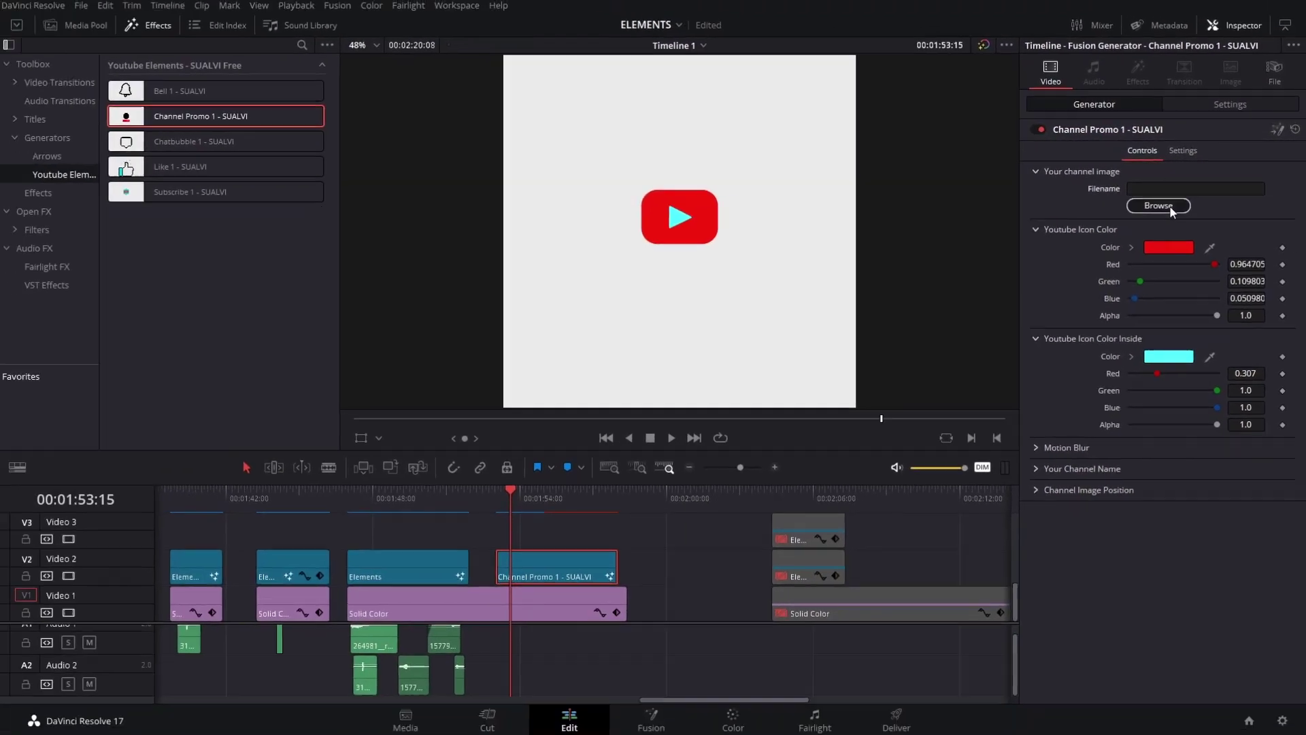
click(1159, 205)
double_click(509, 295)
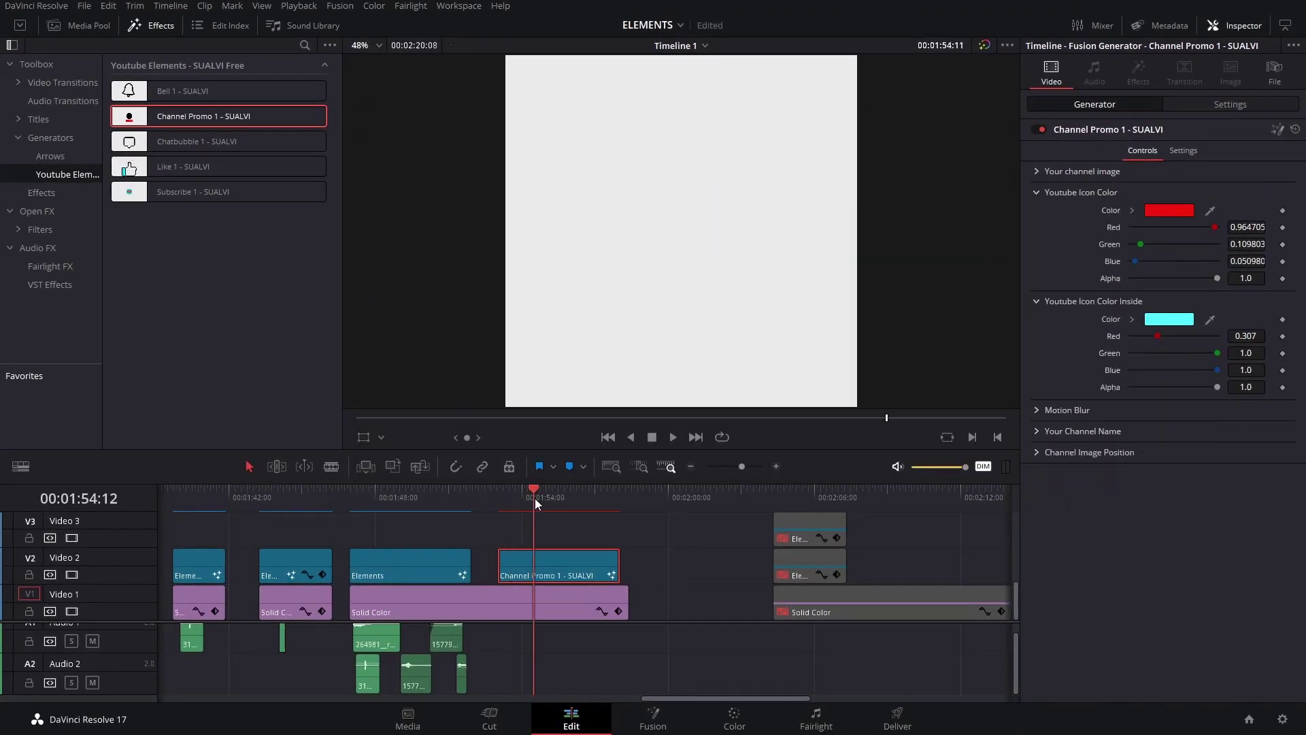
drag(535, 498, 545, 497)
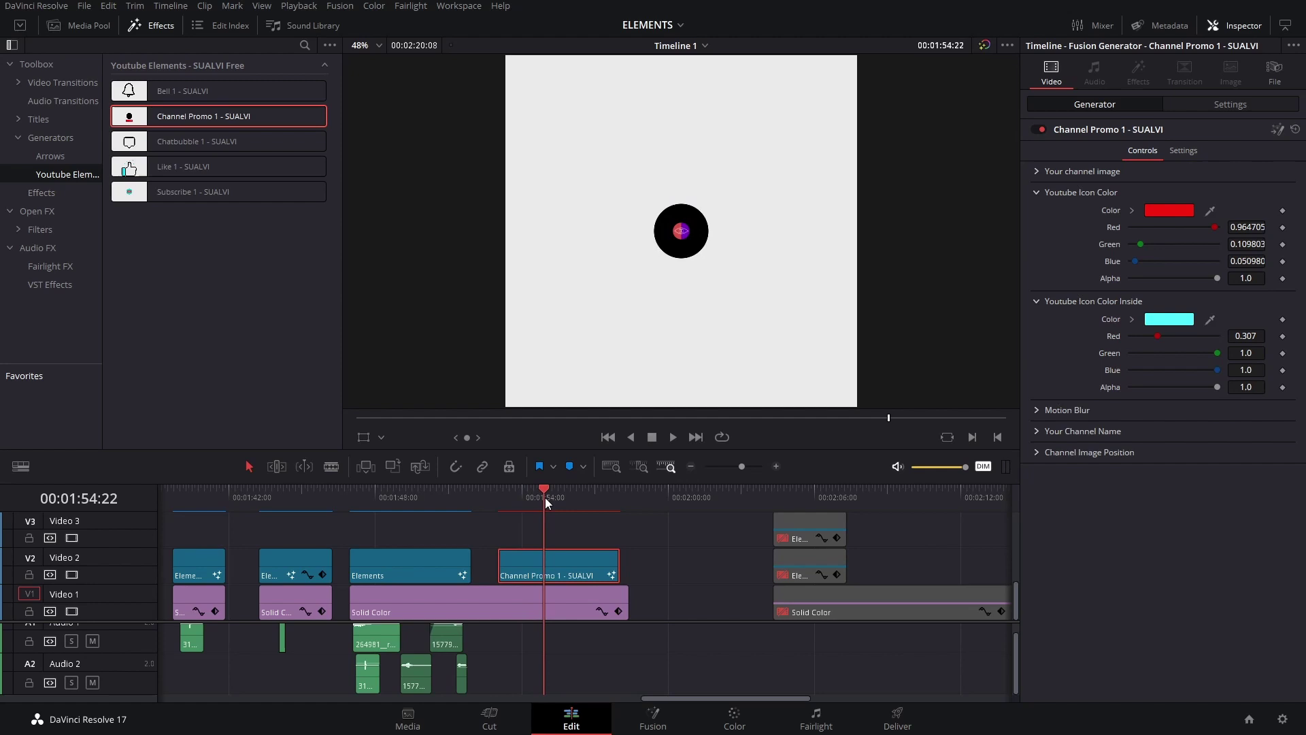
Step: Set the logo's Center X to 0.5 and enlarge it to size 2.84
click(1036, 455)
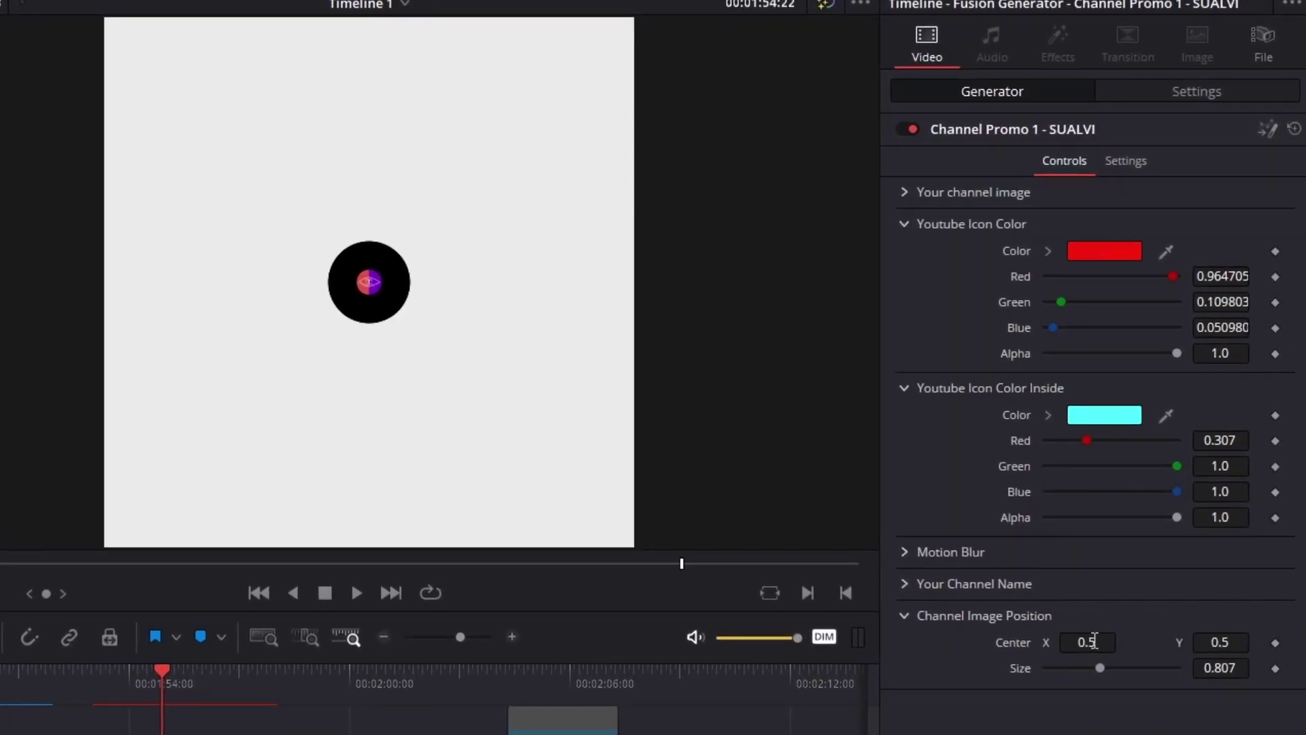
mouse_move(1087, 642)
mouse_down()
mouse_move(1113, 641)
mouse_move(1113, 671)
mouse_move(1143, 669)
mouse_up()
text(0.5)
key(Return)
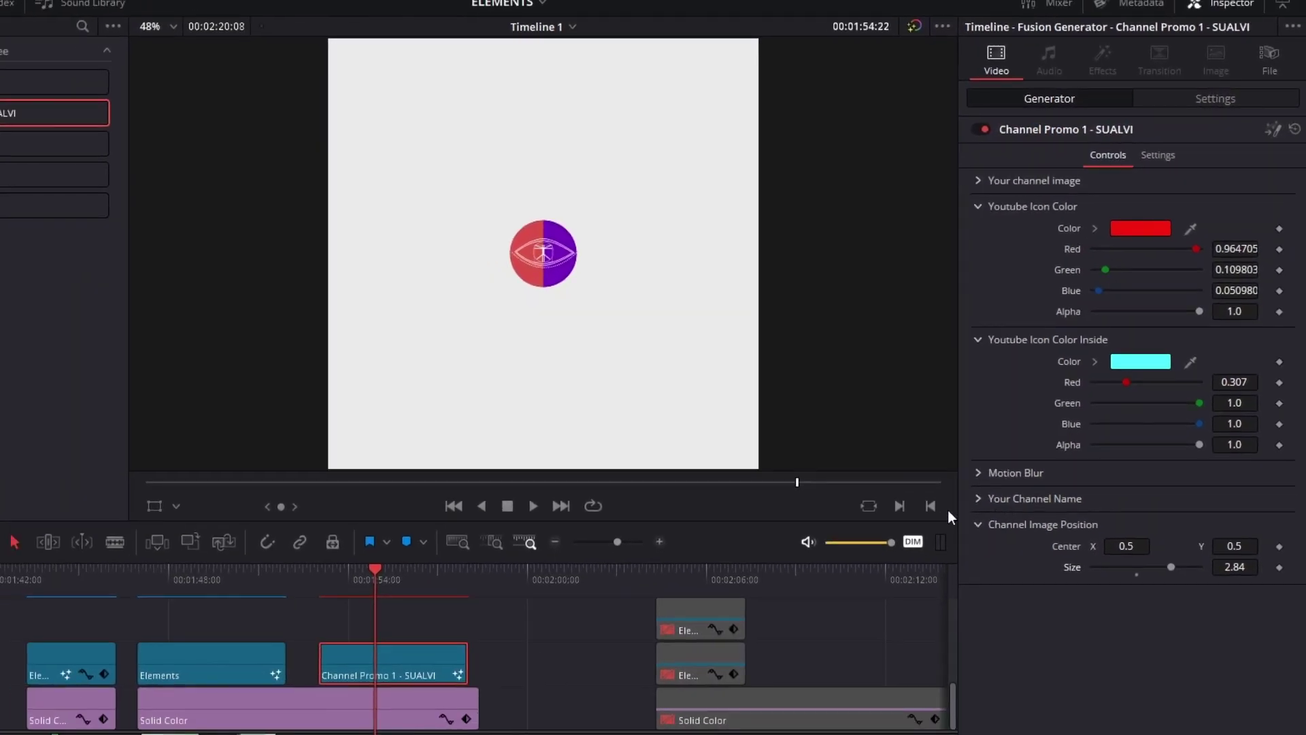
Step: Replace the YOUR CHANNEL name text with SUALVI
click(977, 498)
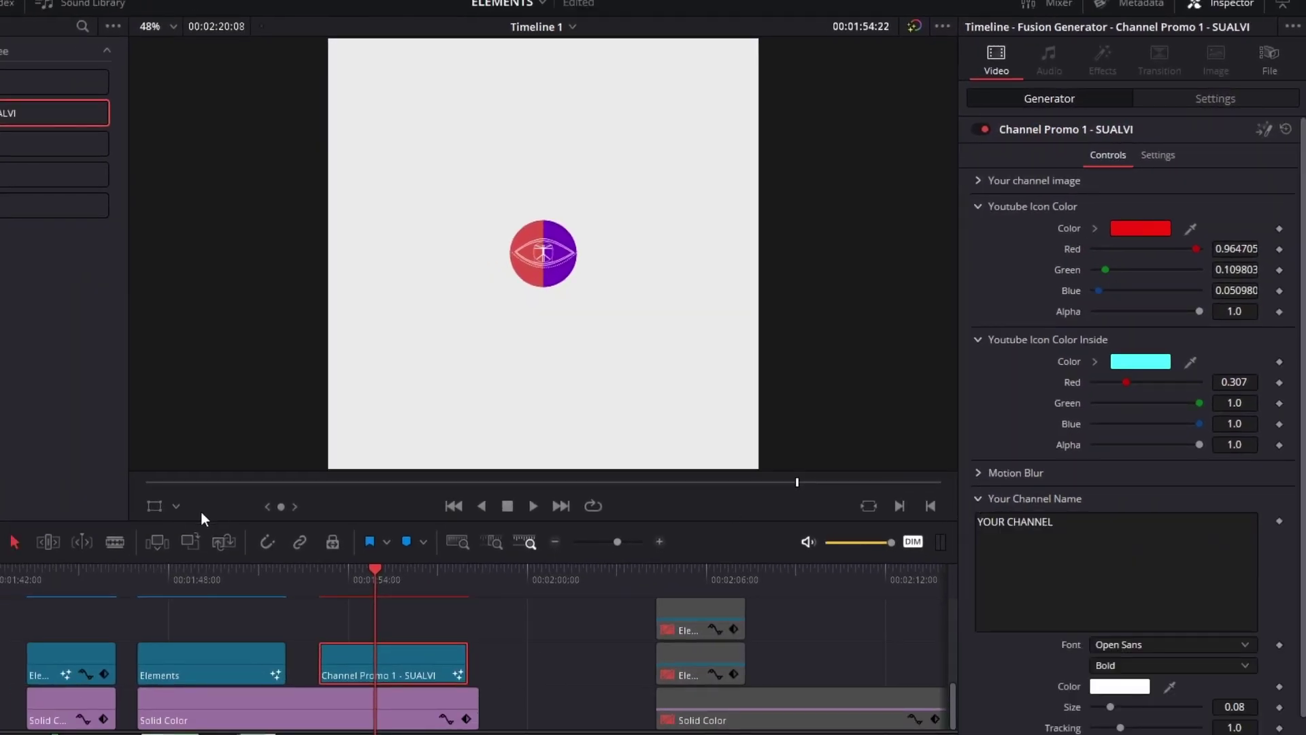
drag(387, 583, 399, 583)
click(1044, 544)
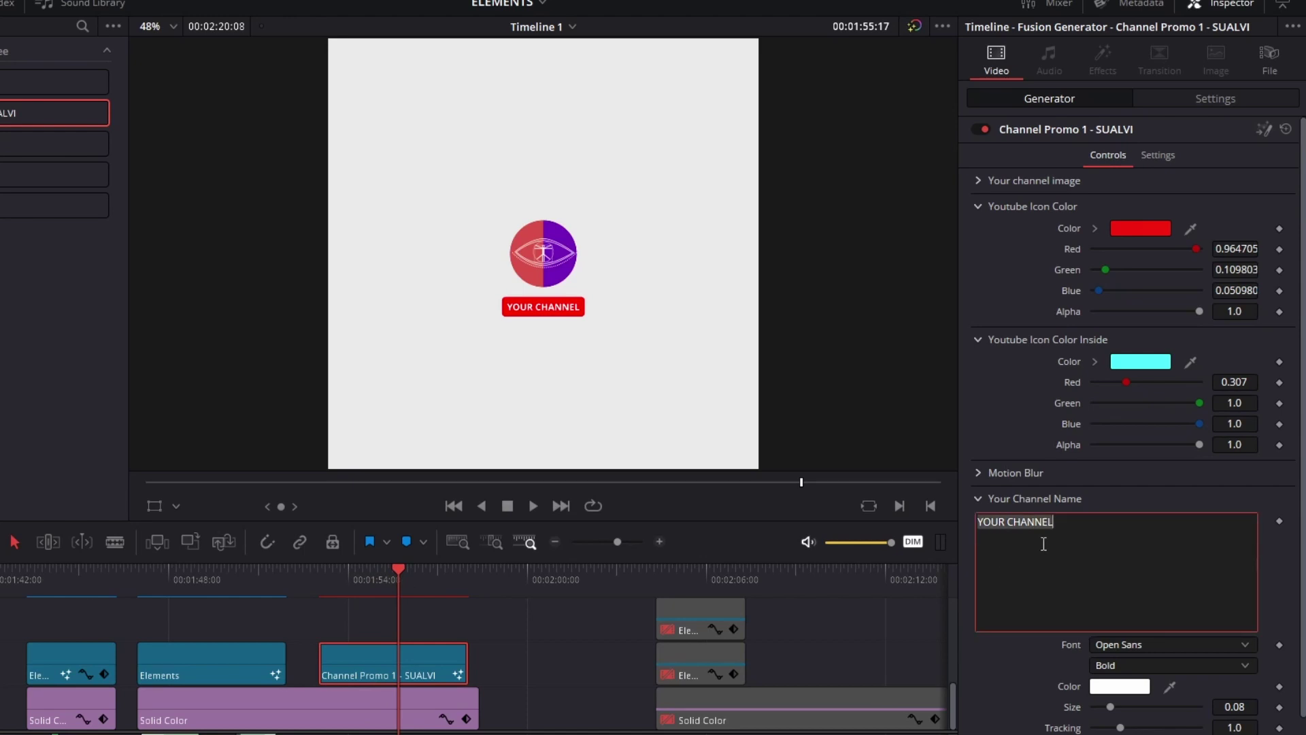
text(S)
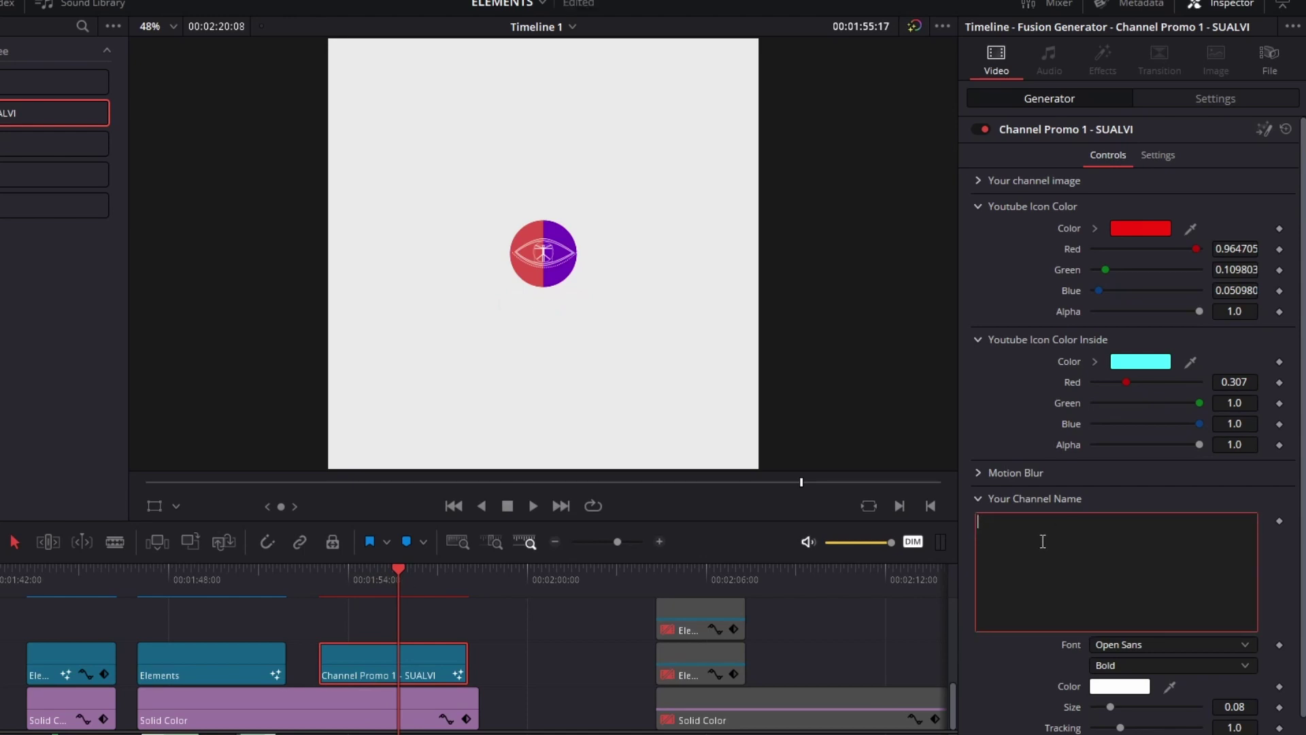
key(BackSpace)
key(BackSpace)
text(SUALVI)
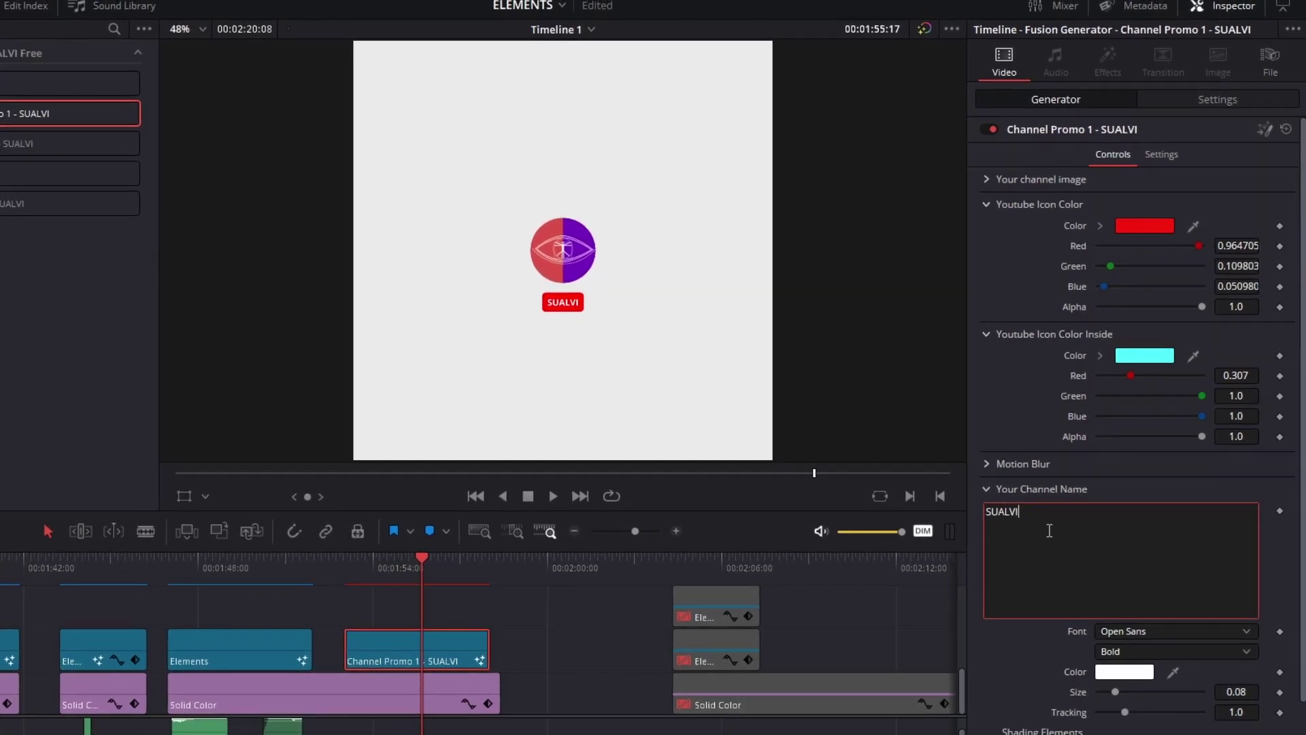
scroll(1097, 503, down, 3)
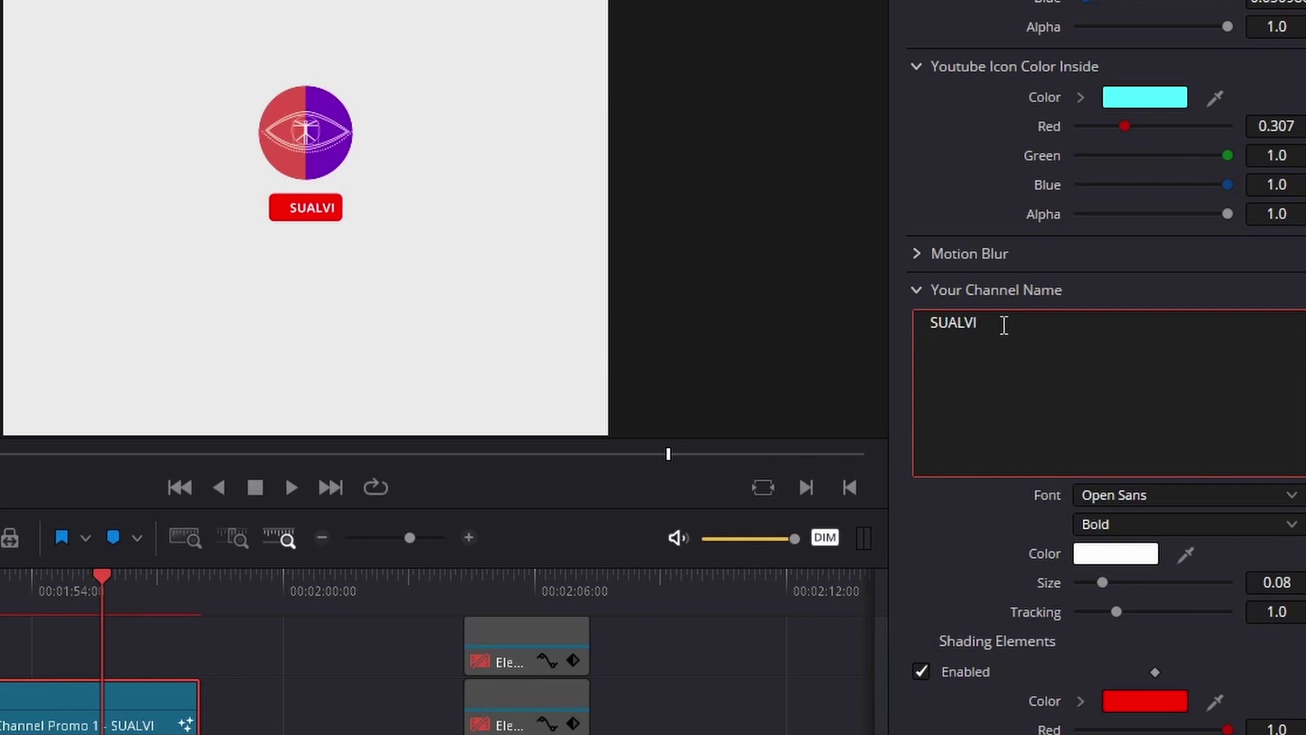
click(1004, 325)
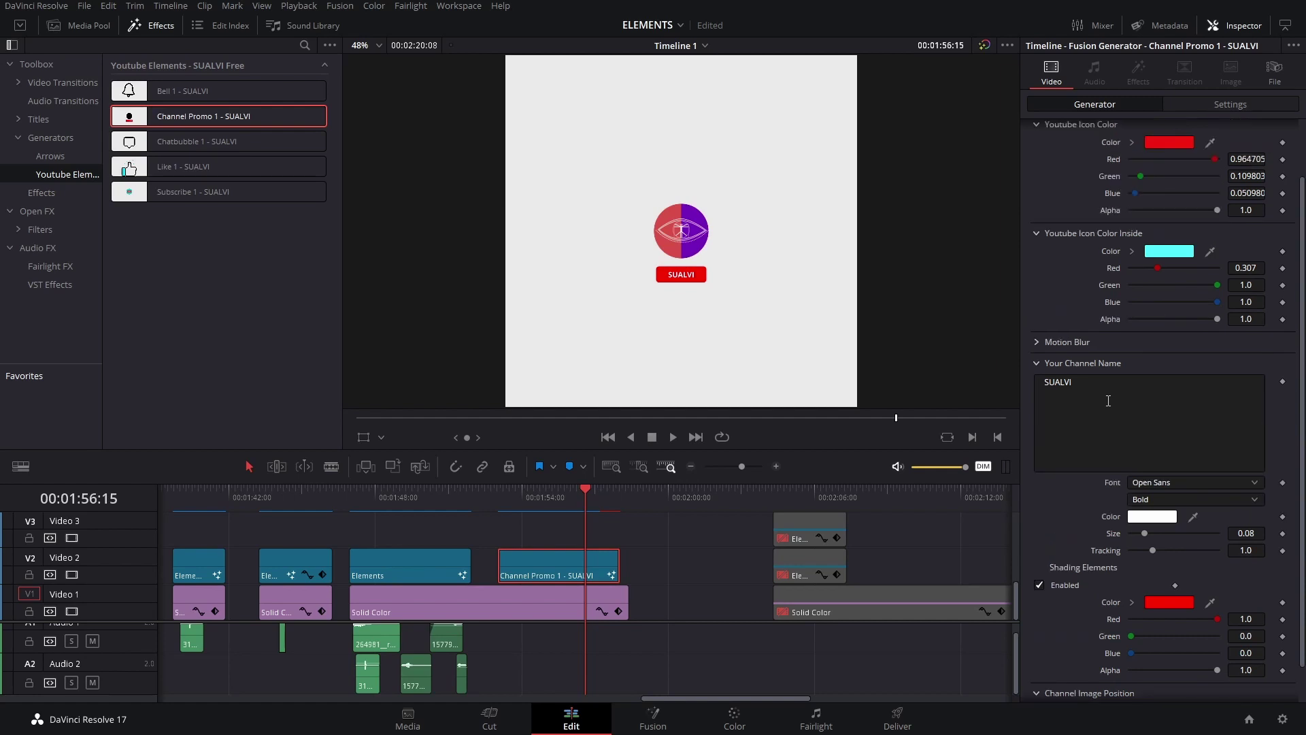
scroll(1109, 401, up, 2)
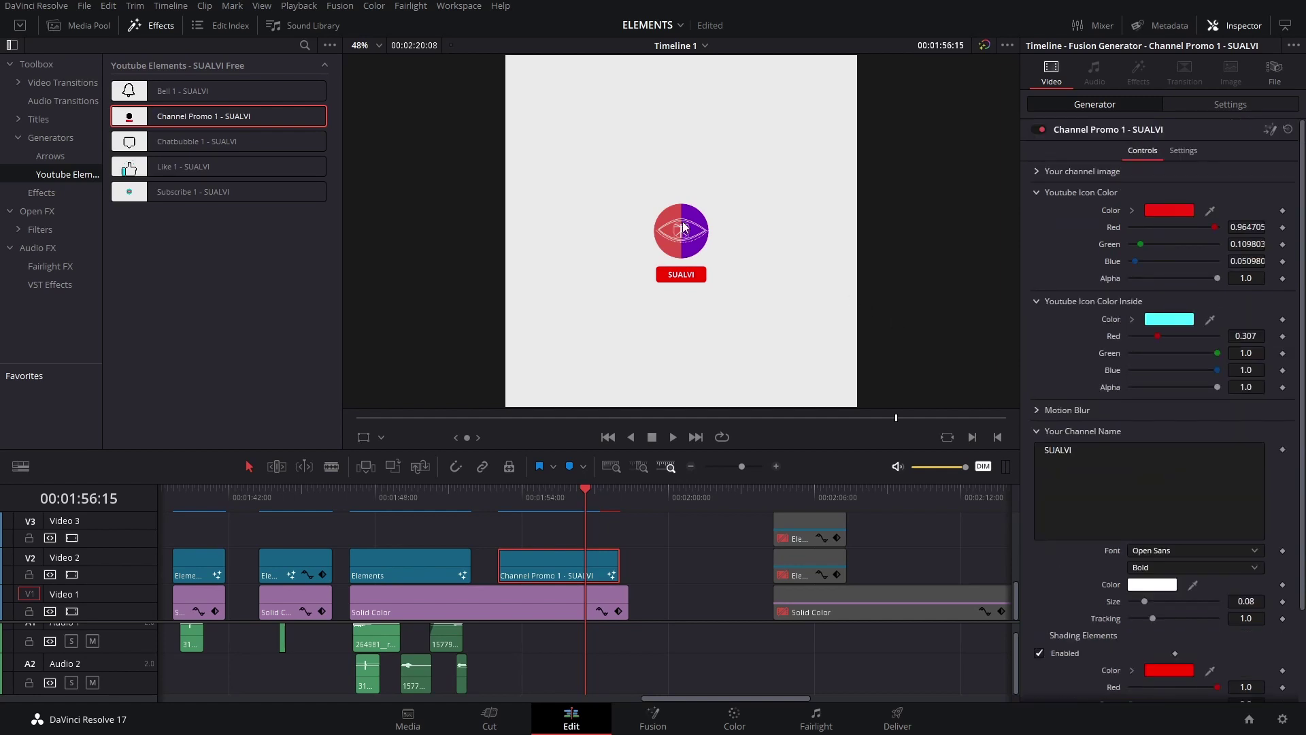
scroll(1066, 417, down, 3)
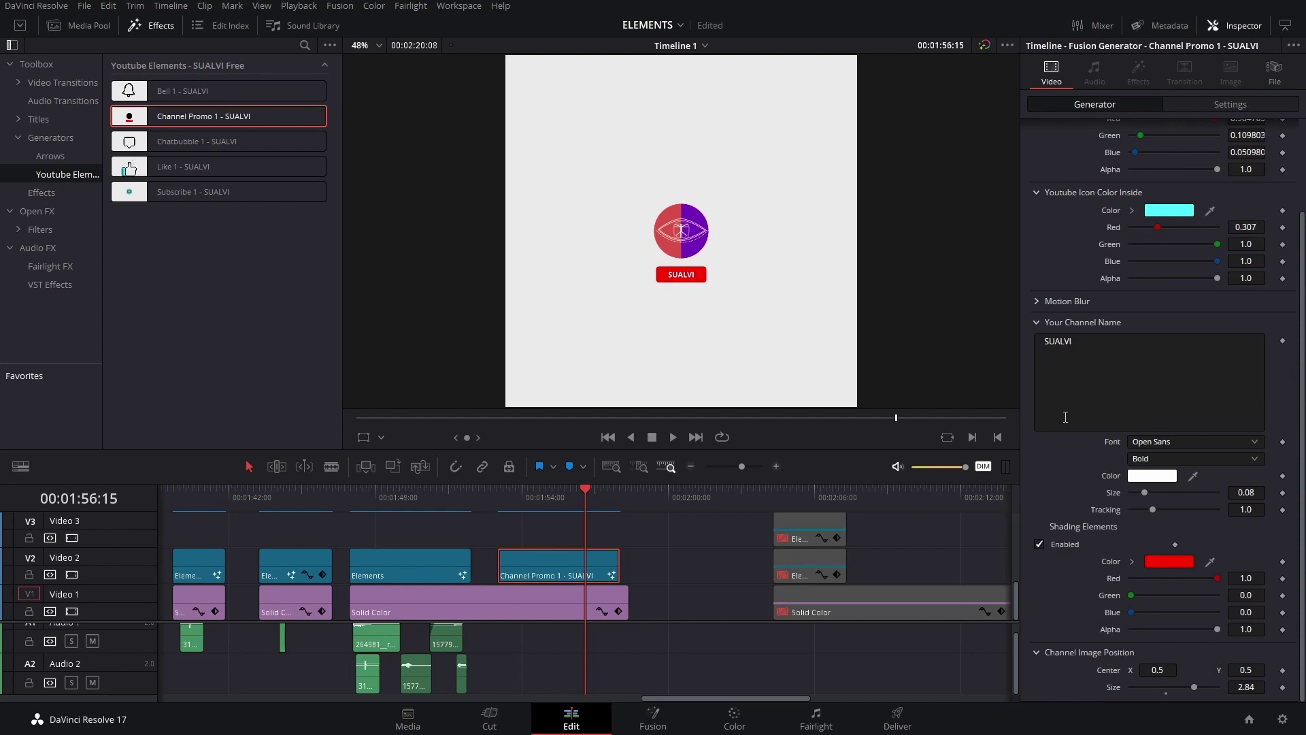
Step: Set the Shading Elements colour to orange (R 0.961, G 0.614, B 0)
key(ctrl+z)
scroll(656, 566, left, 2)
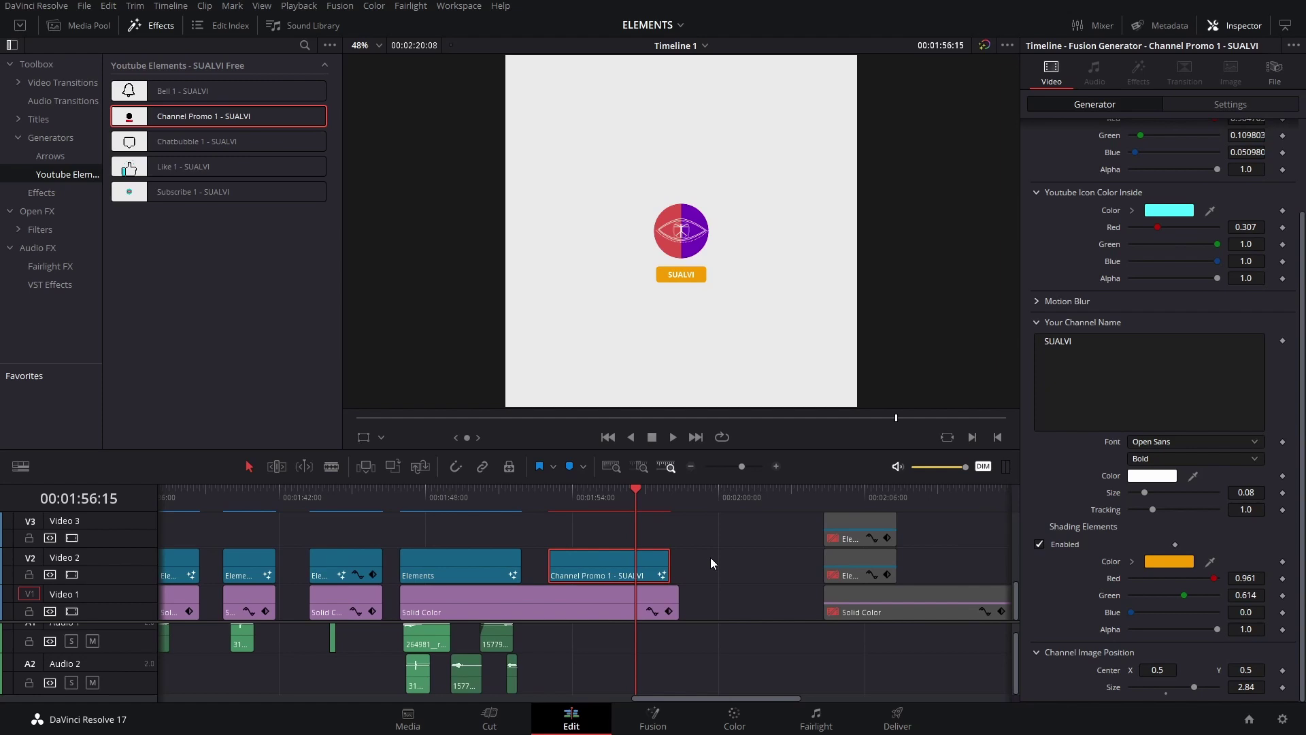
scroll(816, 556, left, 2)
scroll(819, 548, left, 1)
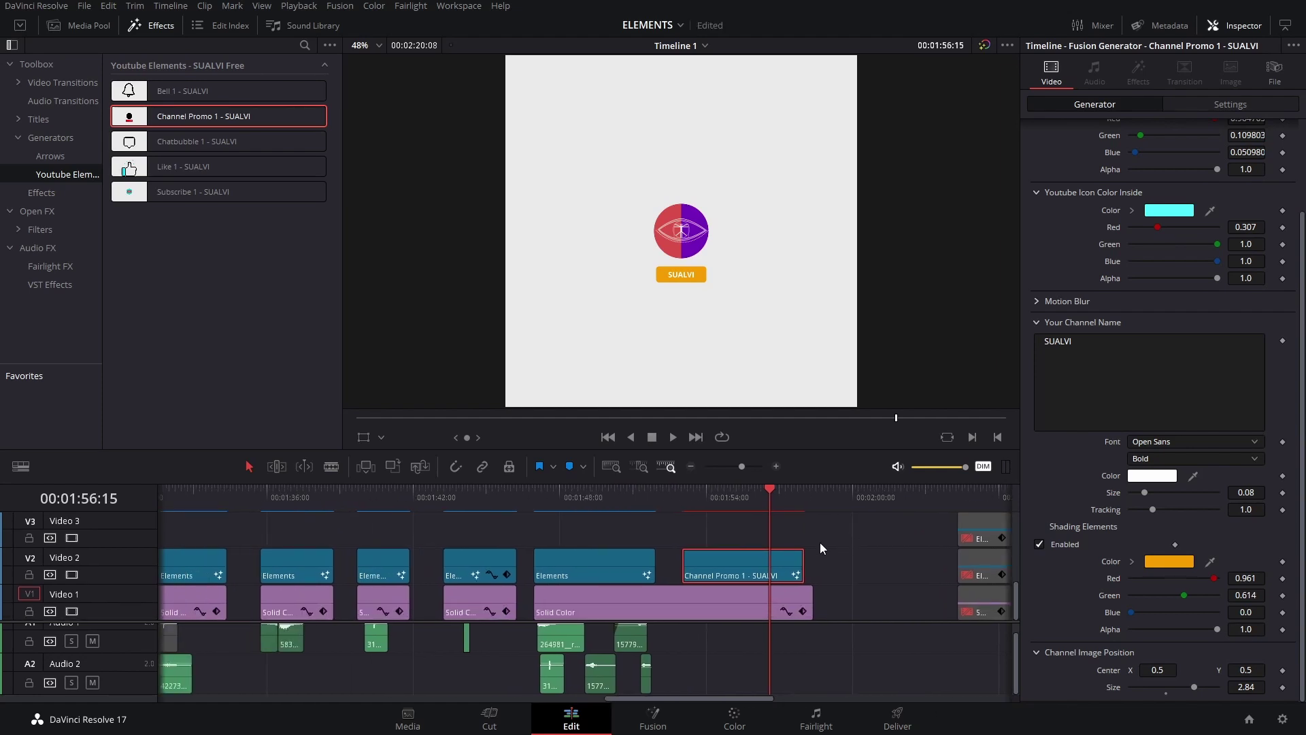
drag(704, 498, 734, 496)
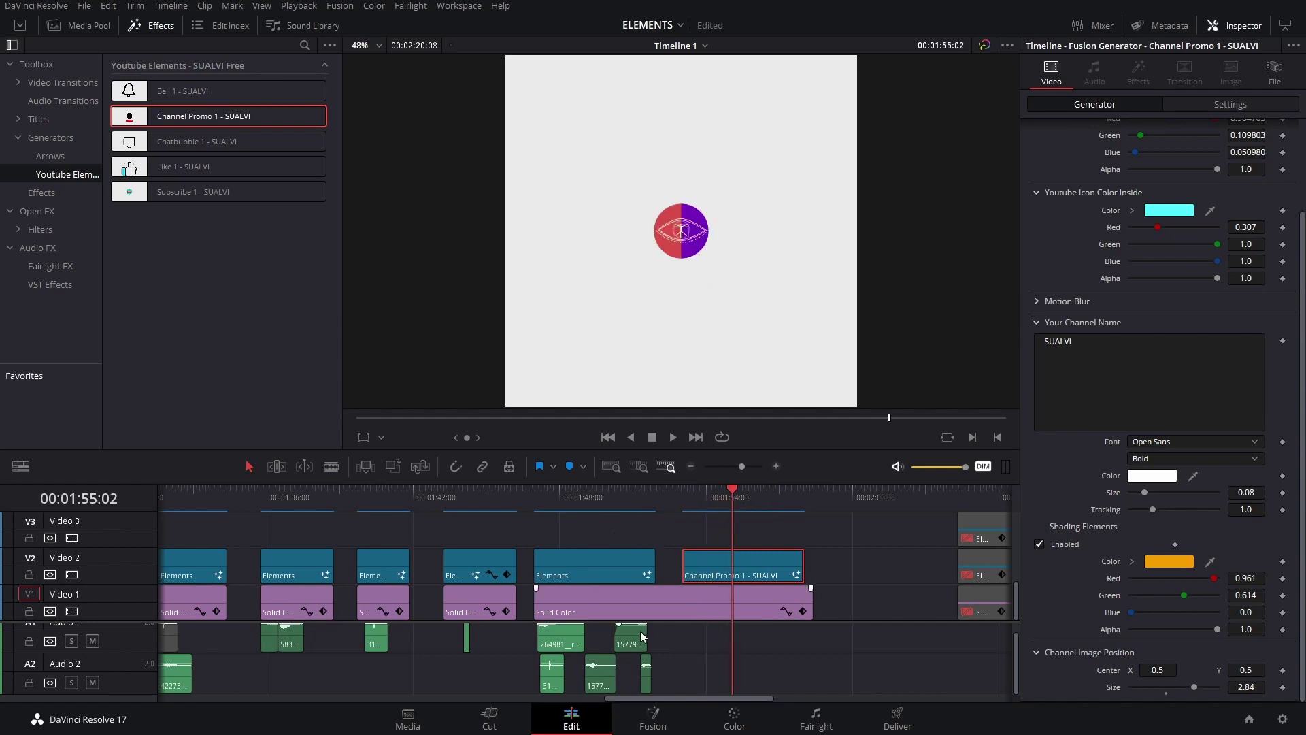
scroll(797, 637, left, 3)
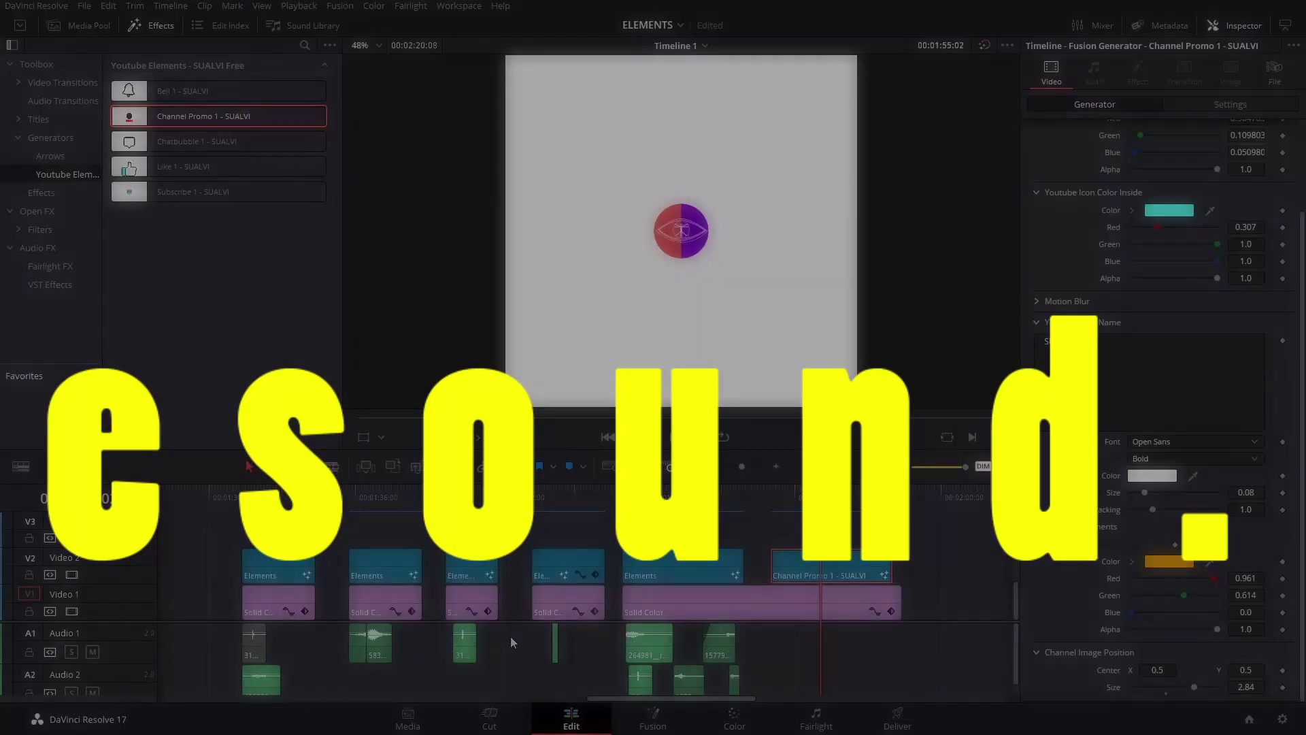